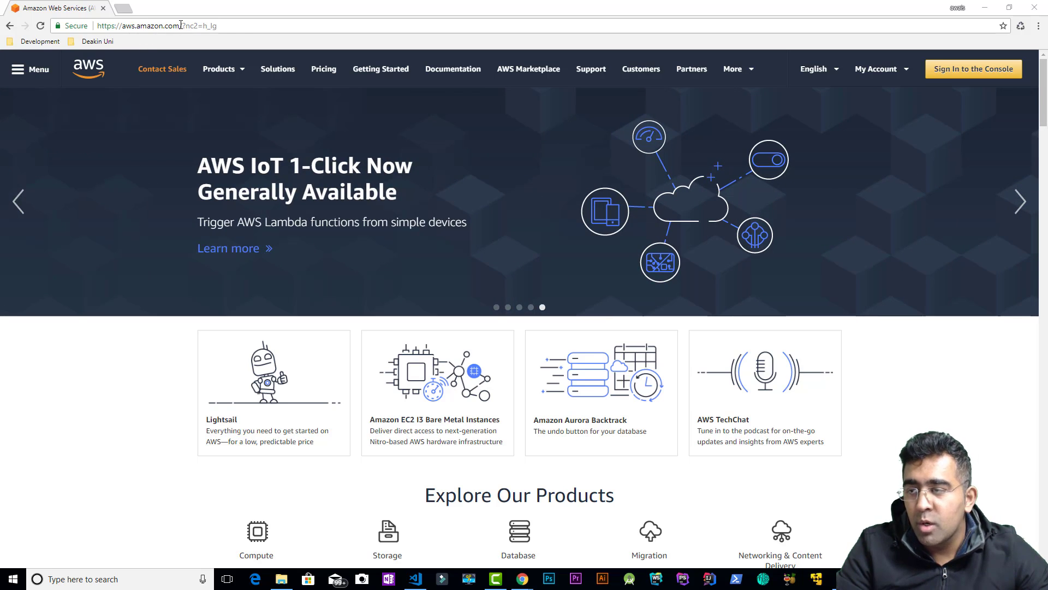
pyautogui.moveTo(180, 25); pyautogui.dragTo(250, 28)
pyautogui.press('BackSpace')
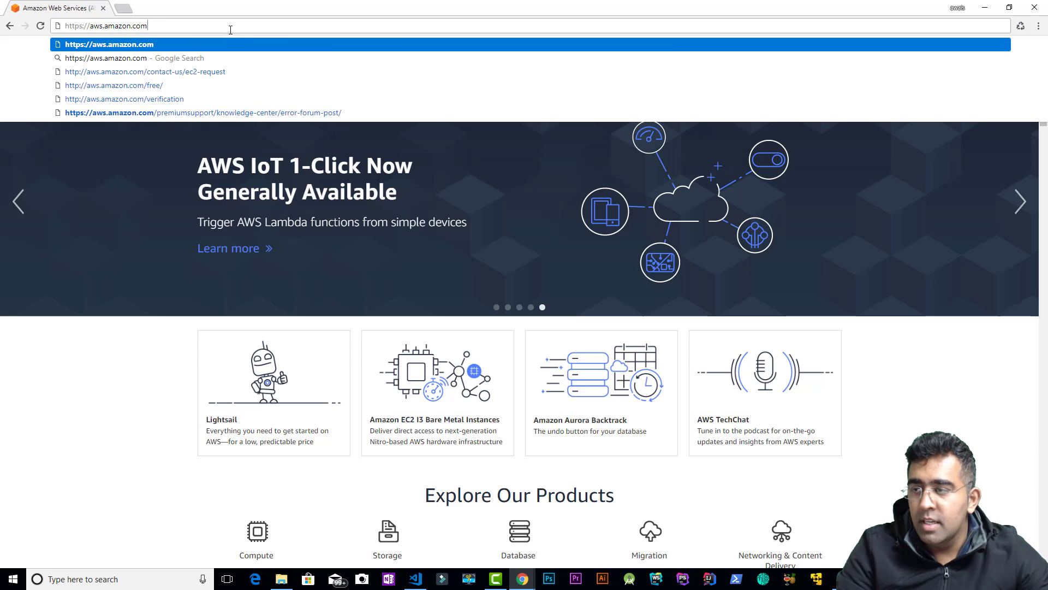
pyautogui.press('Return')
pyautogui.click(191, 27)
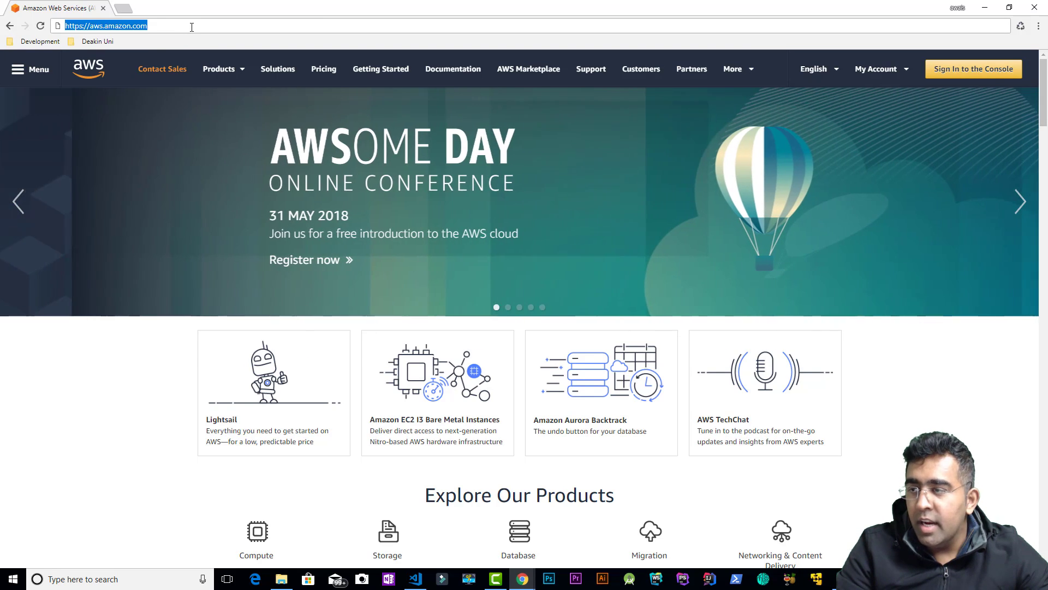
pyautogui.press('Return')
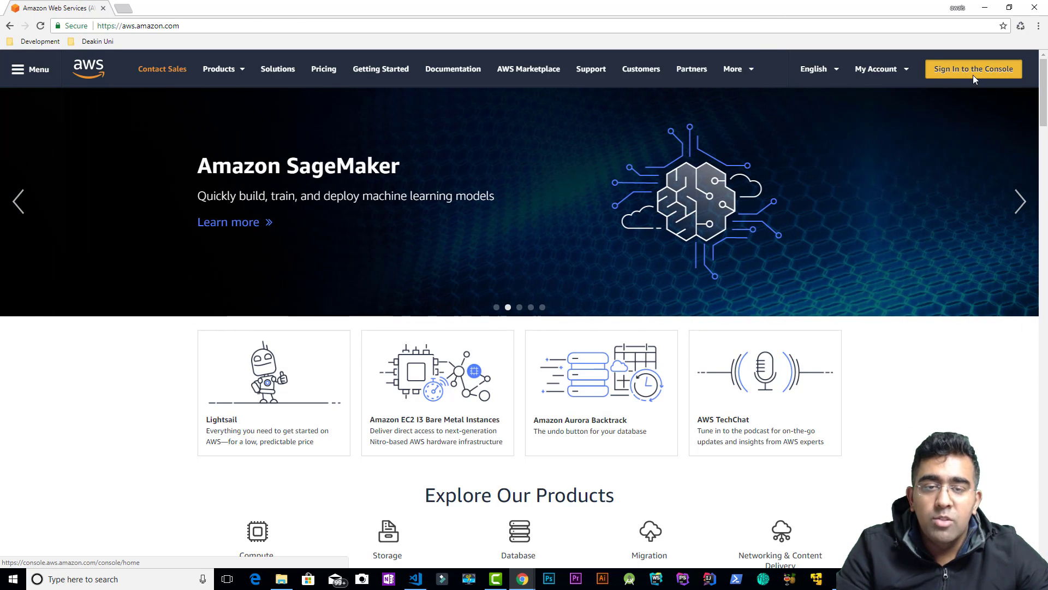
# Sign in to the AWS console as root user with the prefilled password and open the S3 service.
pyautogui.click(974, 80)
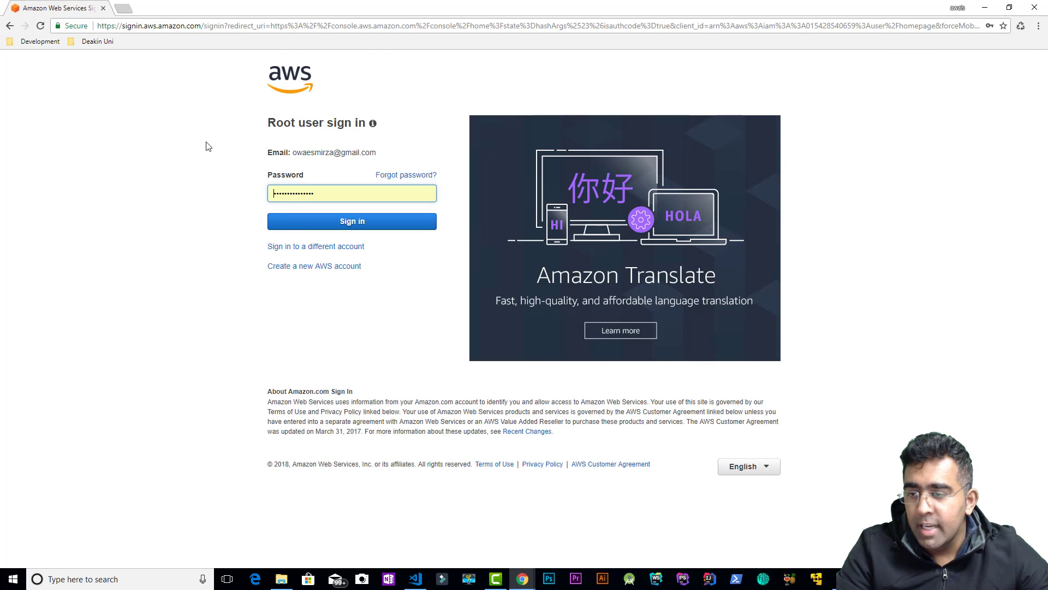
pyautogui.press('Return')
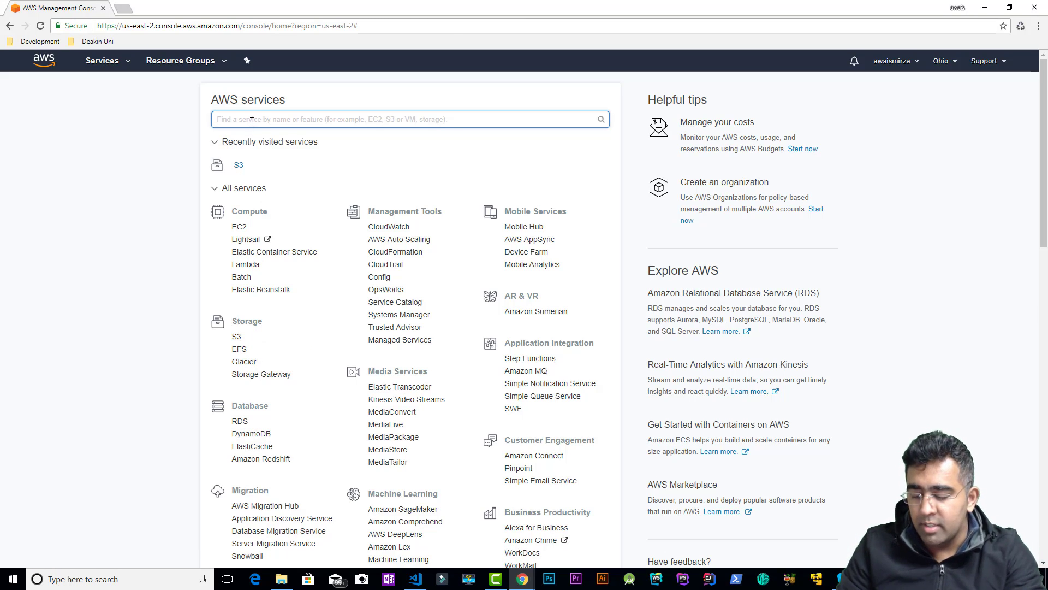
pyautogui.write('s3')
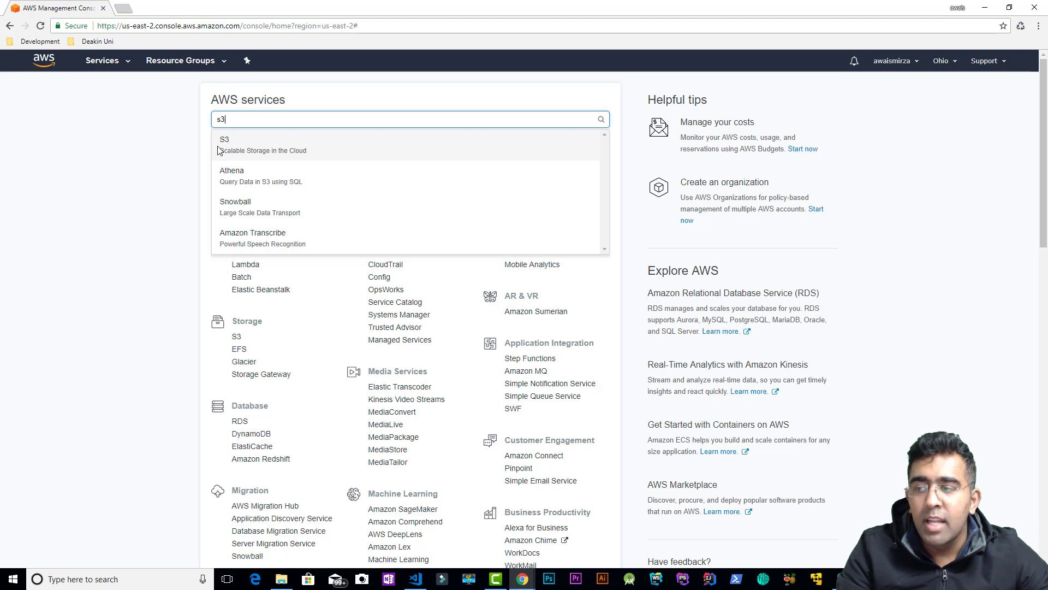
pyautogui.click(221, 146)
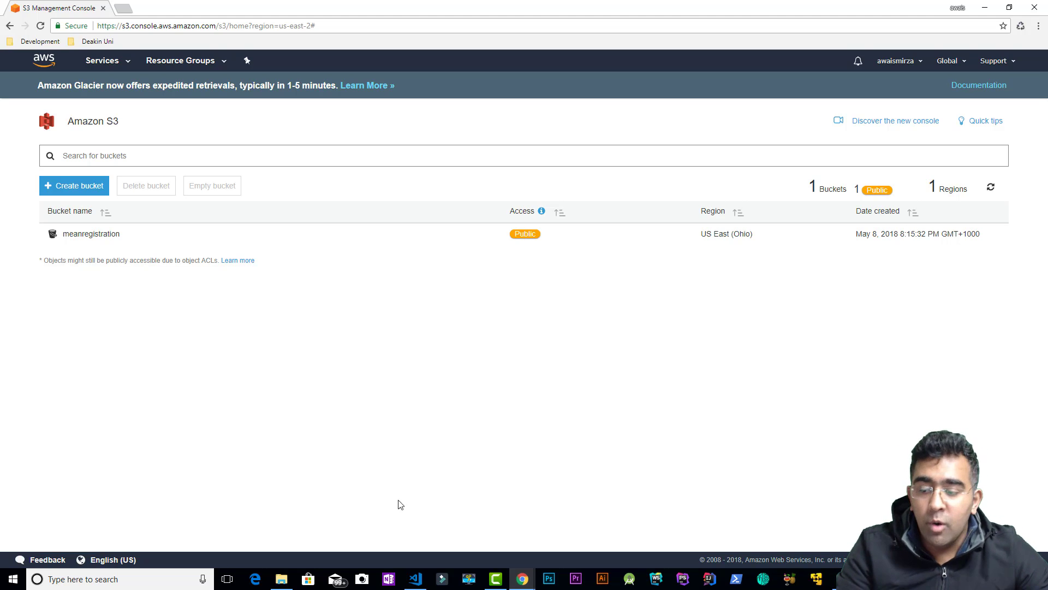
# Switch to Visual Studio Code and run ng build in the terminal for the frontend project.
pyautogui.click(416, 579)
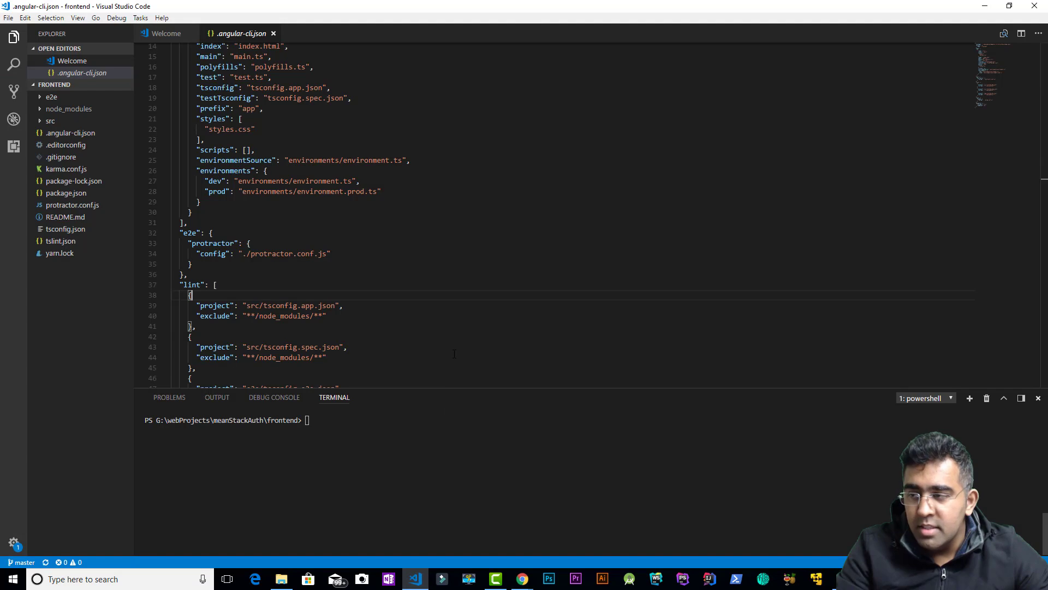
pyautogui.click(250, 243)
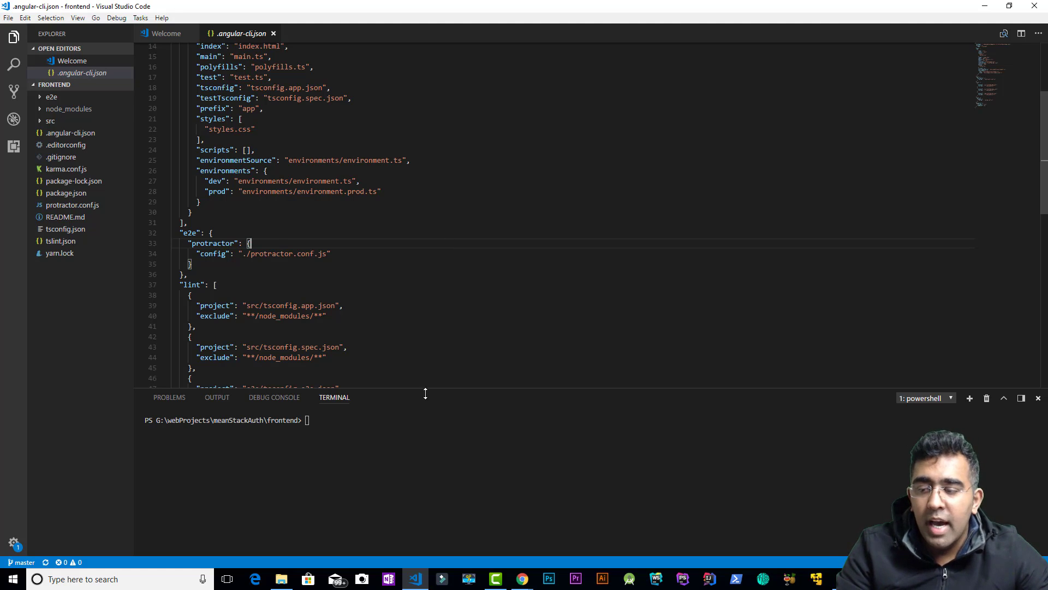
pyautogui.click(417, 440)
pyautogui.write('n')
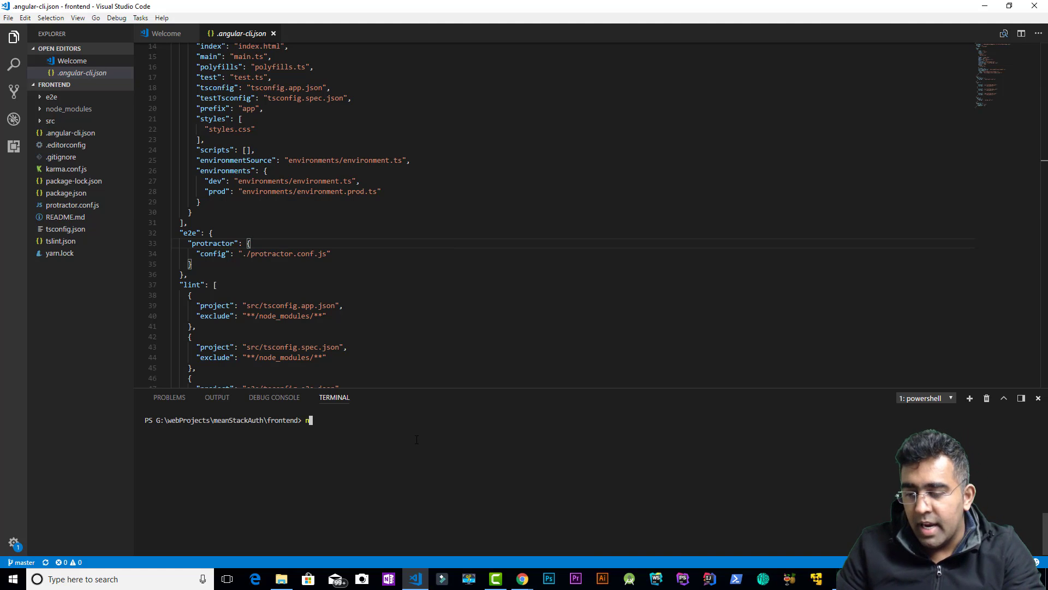
pyautogui.write('g build')
pyautogui.press('Return')
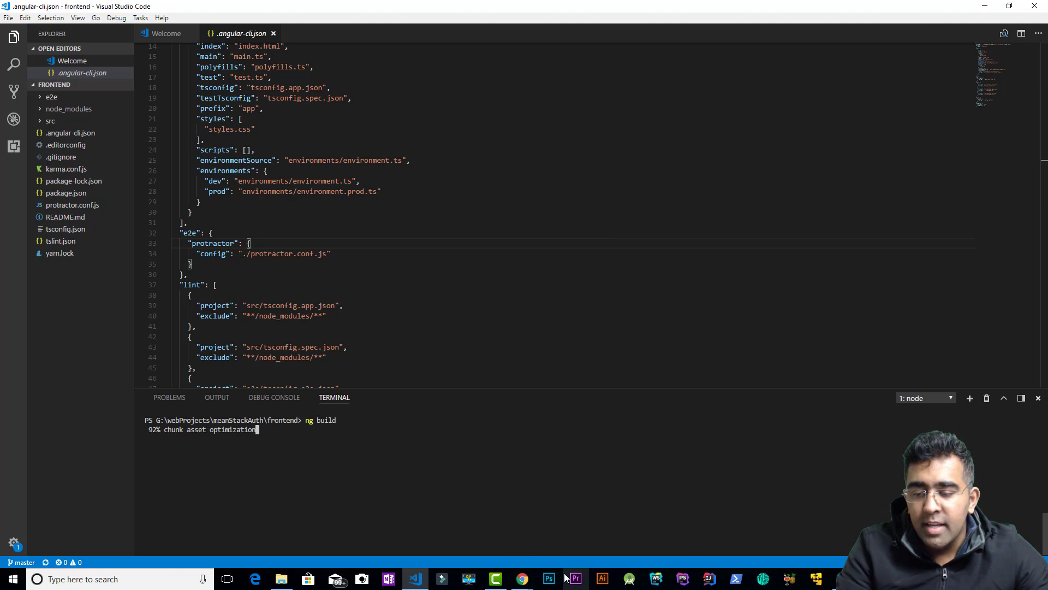
# Switch back to the S3 console in Chrome and start a new bucket named testingangularapplication.
pyautogui.click(547, 541)
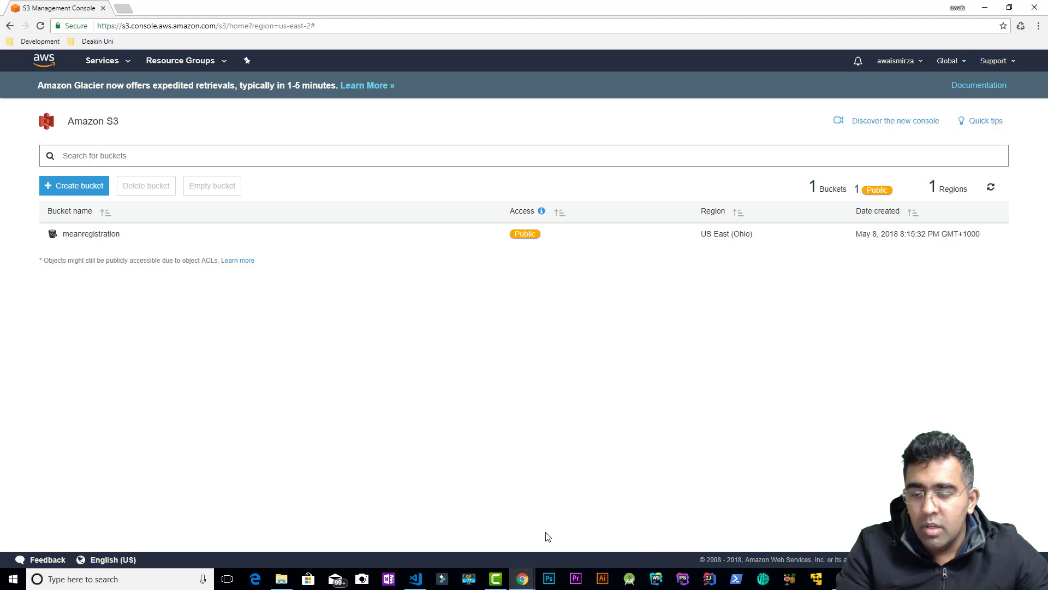
pyautogui.click(59, 188)
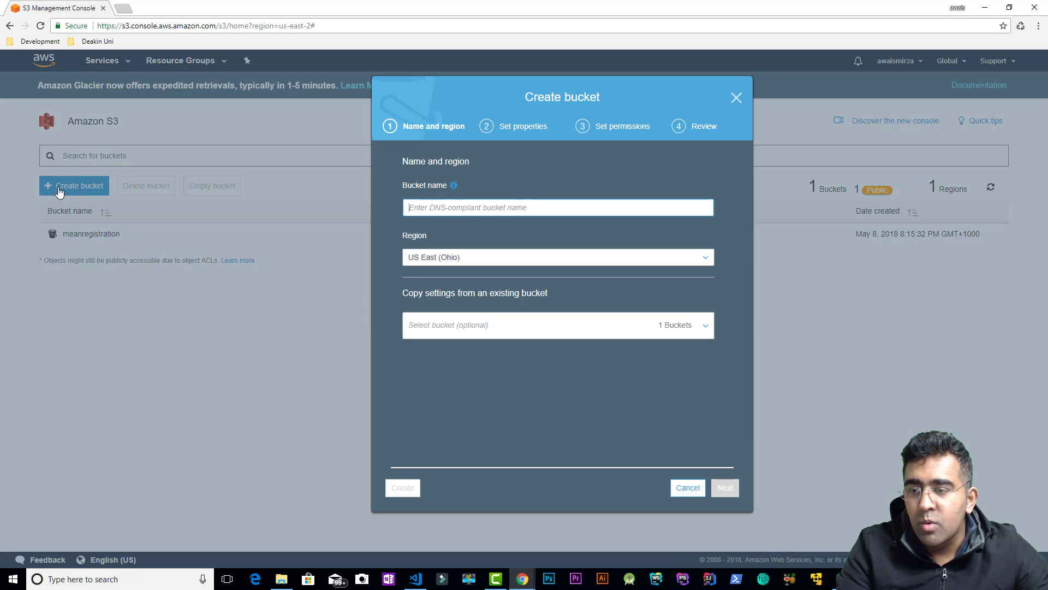
pyautogui.click(457, 208)
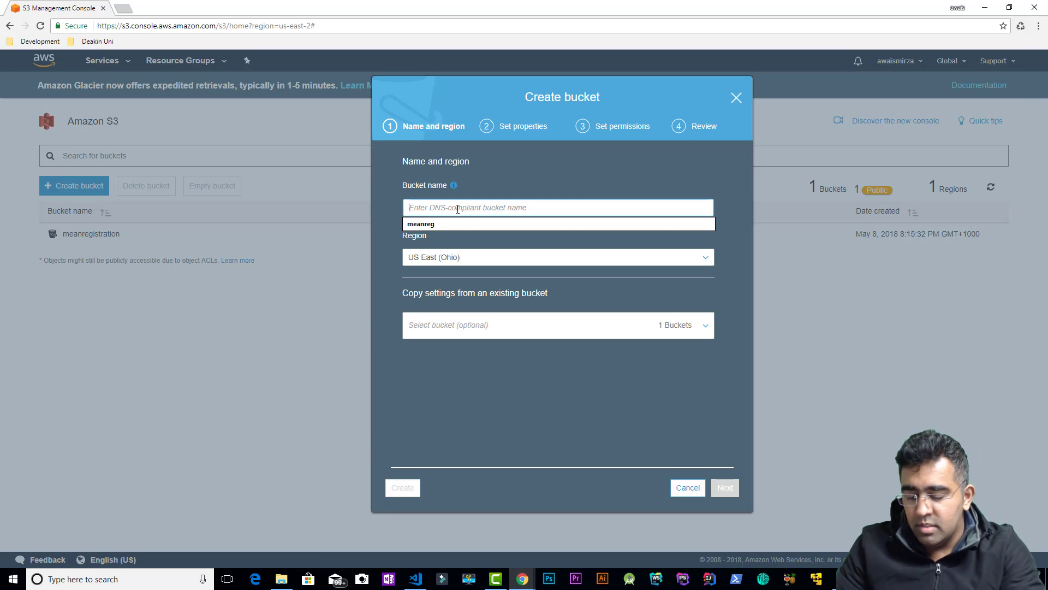
pyautogui.write('tsting')
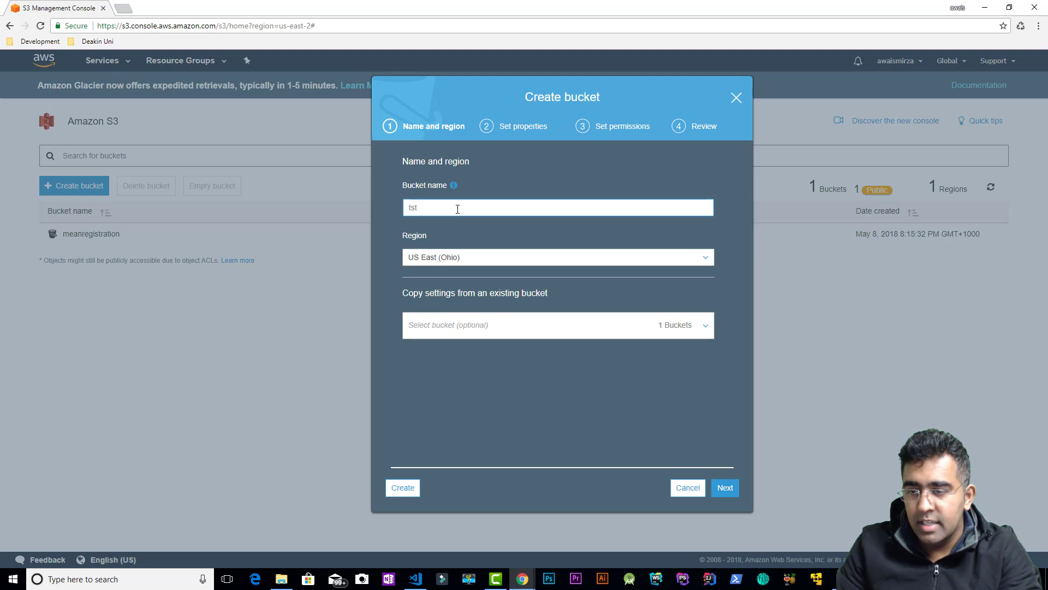
pyautogui.press('BackSpace')
pyautogui.press('BackSpace')
pyautogui.write('esting')
pyautogui.write('angu')
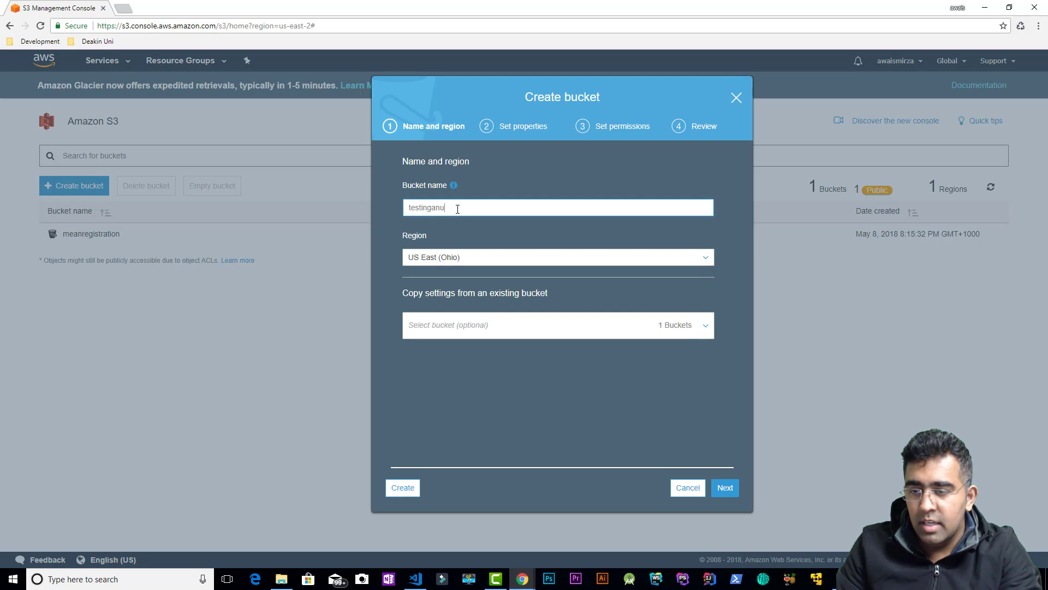
pyautogui.write('lar')
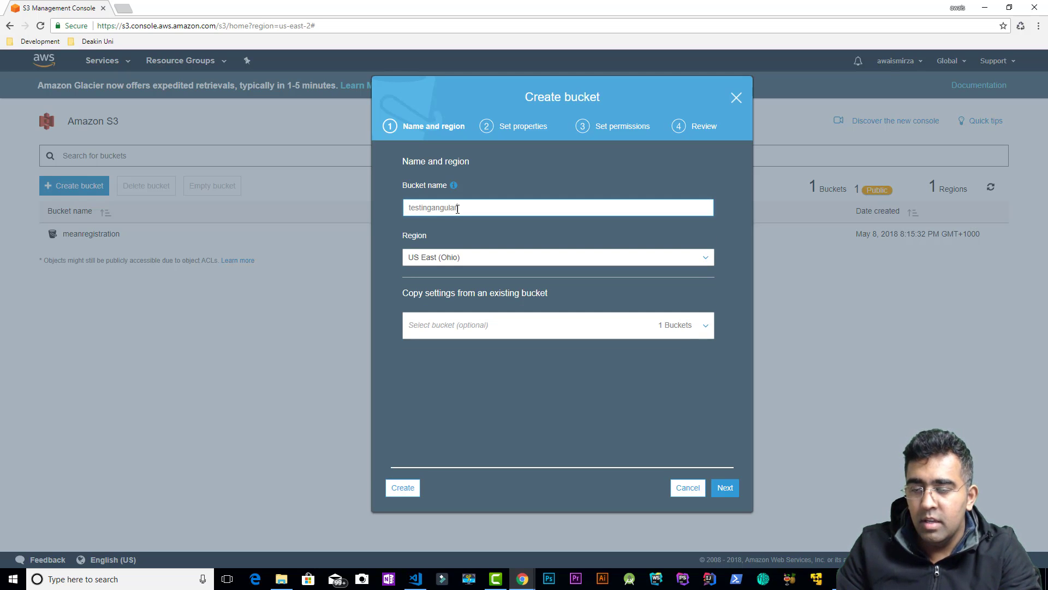
pyautogui.write('application')
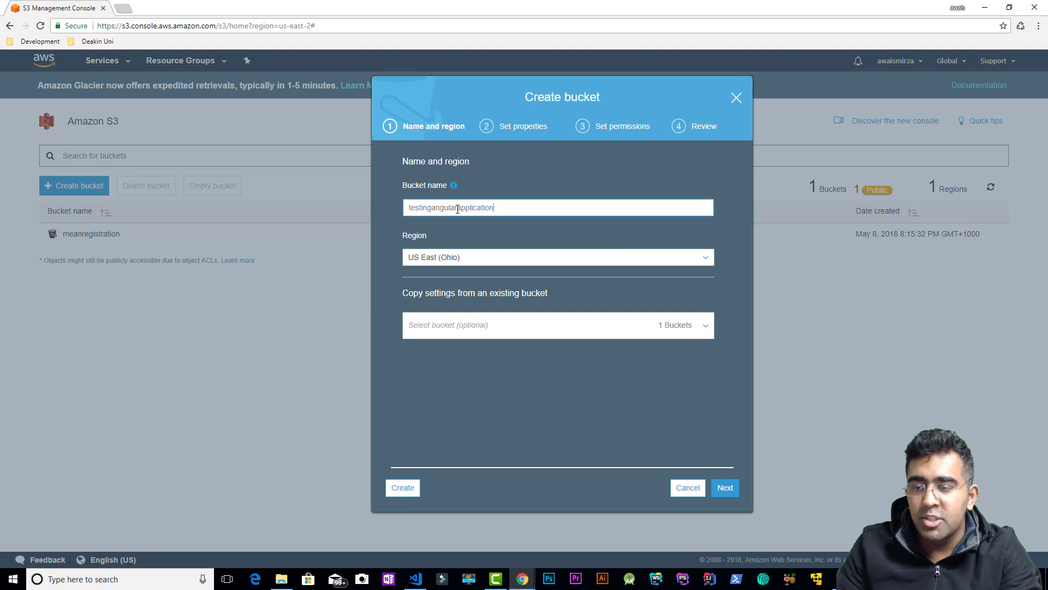
# Set the new bucket's region to Asia Pacific (Sydney) and continue to its properties.
pyautogui.click(447, 257)
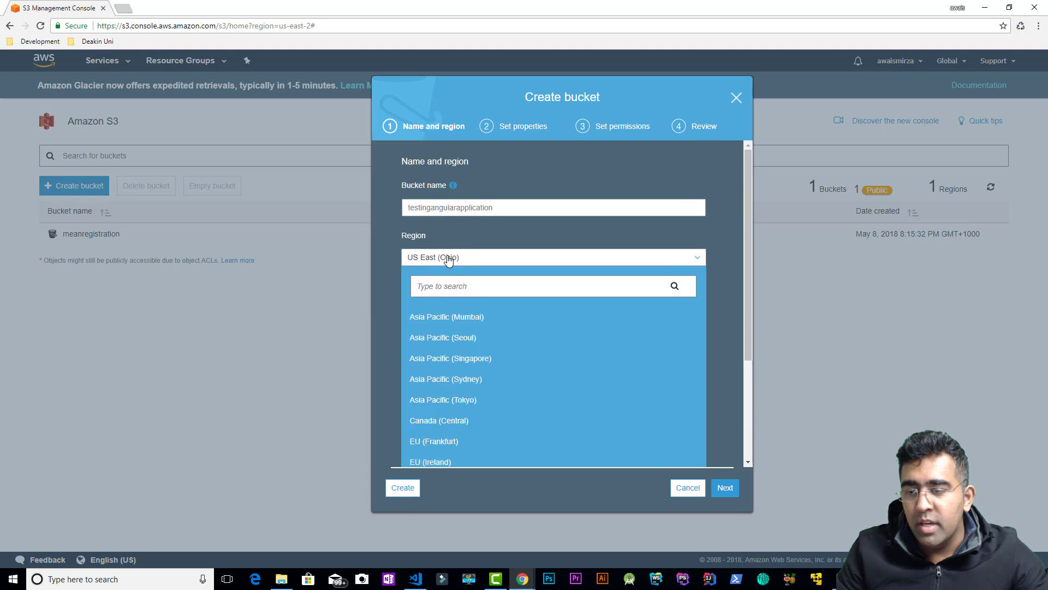
pyautogui.scroll(-2, 451, 257)
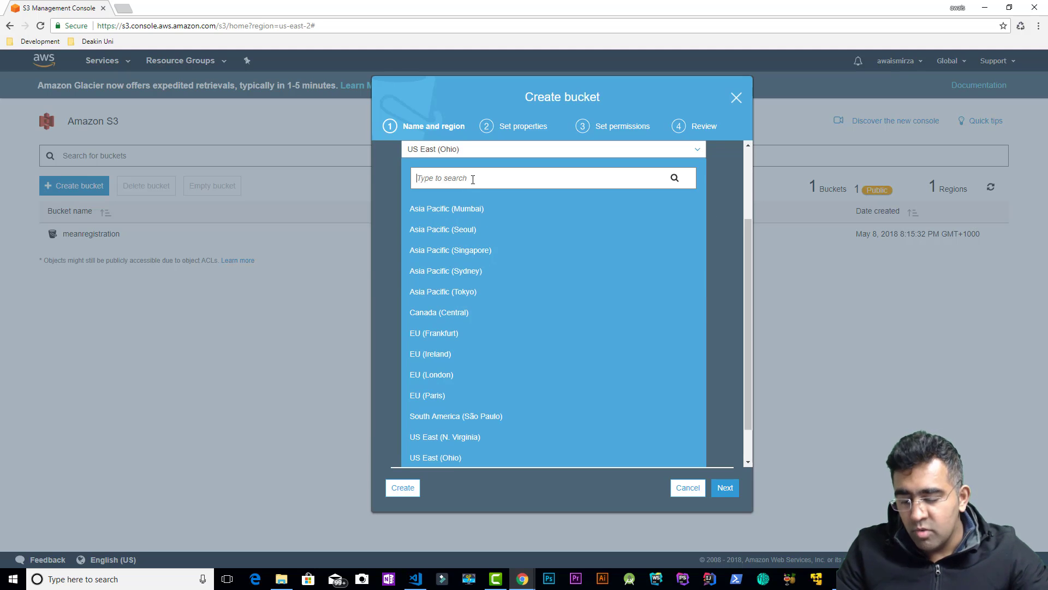
pyautogui.write('austr')
pyautogui.press('BackSpace')
pyautogui.press('BackSpace')
pyautogui.press('BackSpace')
pyautogui.press('BackSpace')
pyautogui.press('BackSpace')
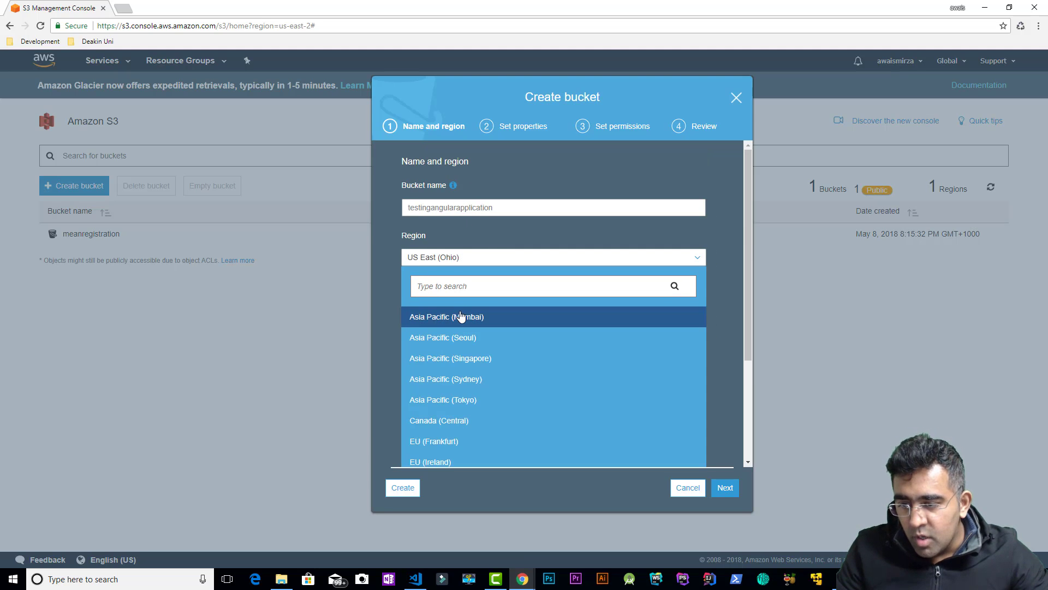
pyautogui.click(445, 379)
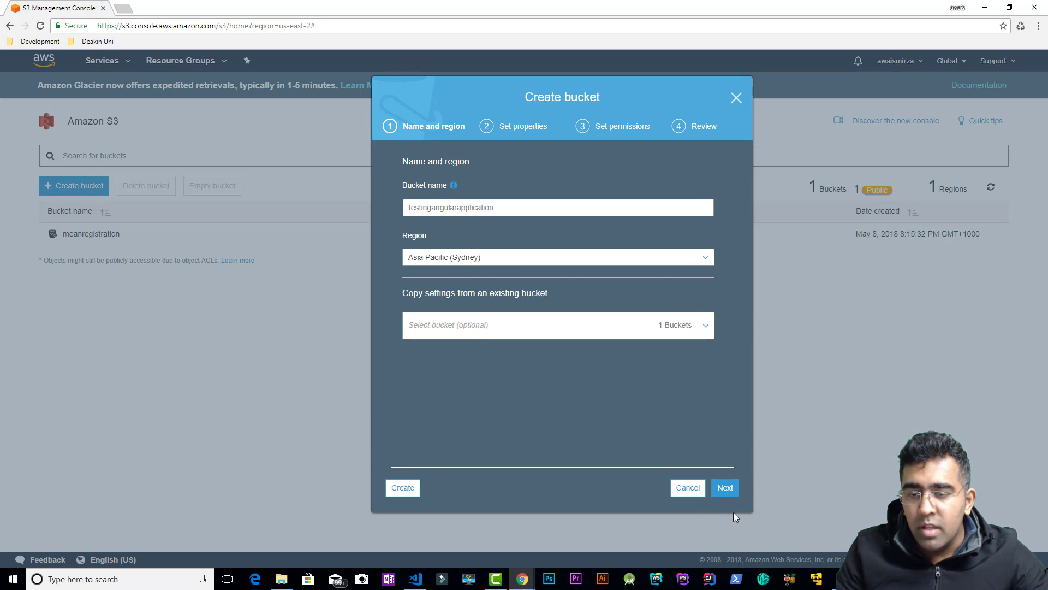
pyautogui.click(731, 491)
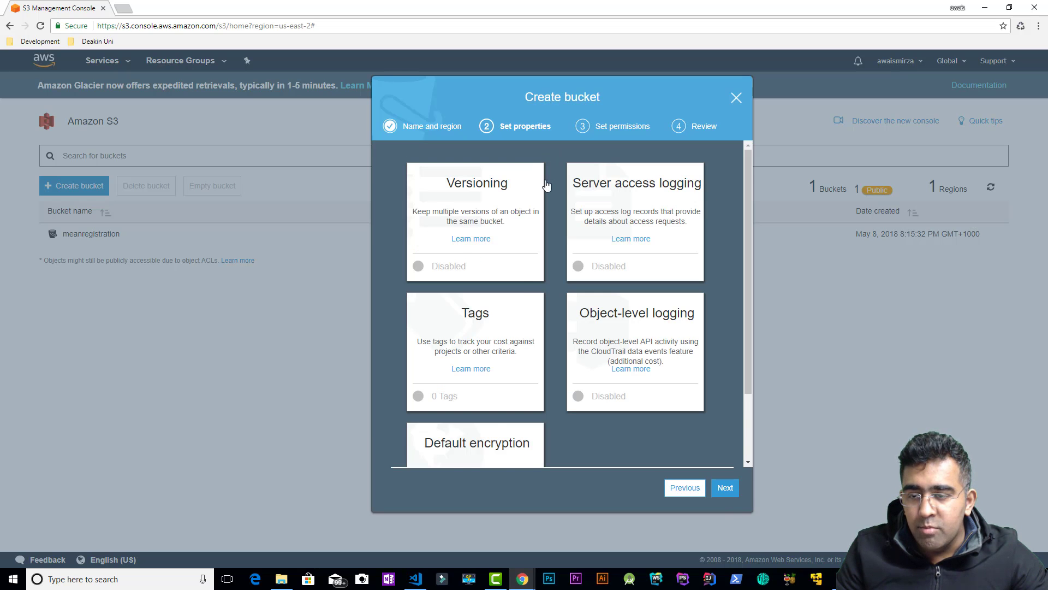
# Review the bucket's property options, keep the defaults, and continue to its permissions.
pyautogui.scroll(-2, 540, 374)
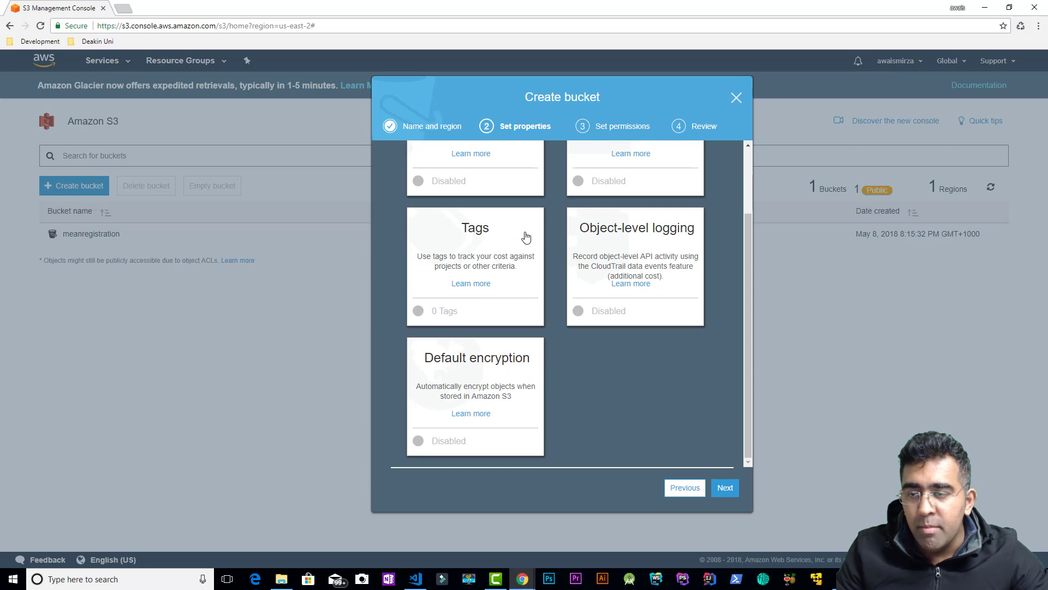
pyautogui.scroll(2, 526, 238)
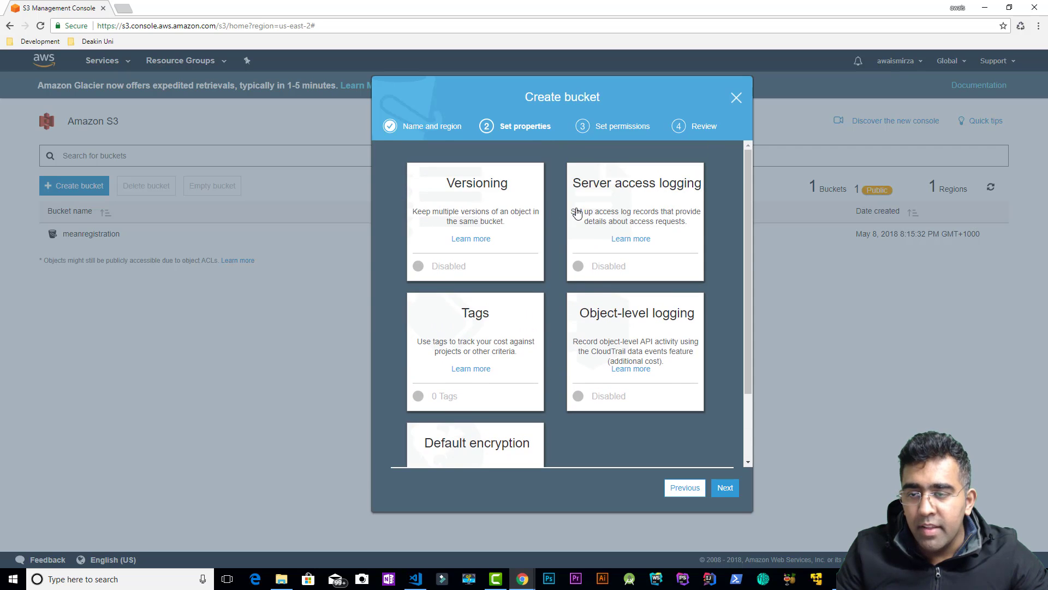
pyautogui.click(735, 492)
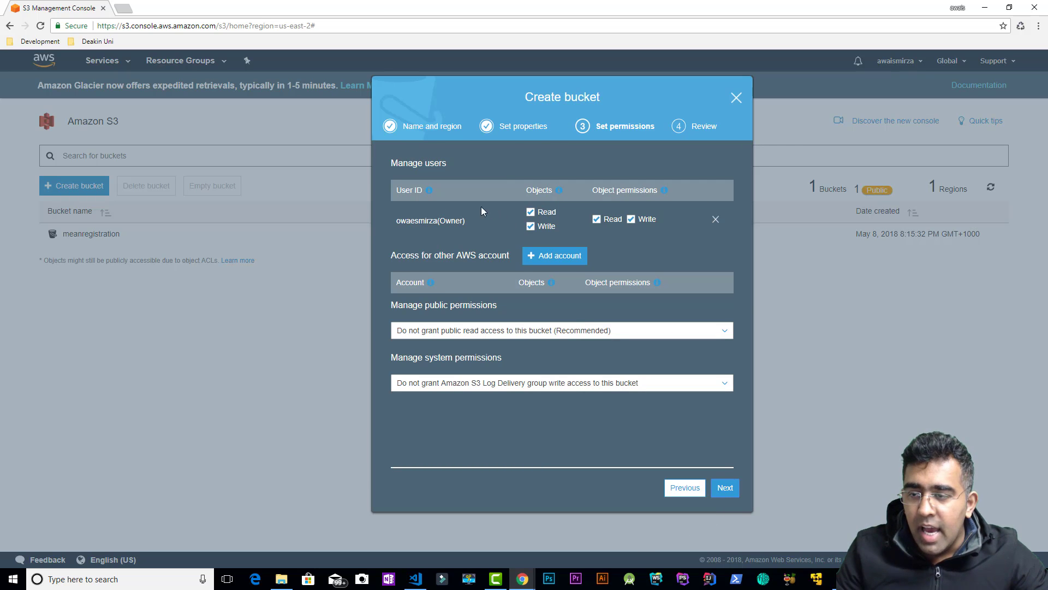
# Grant public read access to the new bucket, keep the default system permissions, and create it.
pyautogui.moveTo(391, 222); pyautogui.dragTo(411, 222)
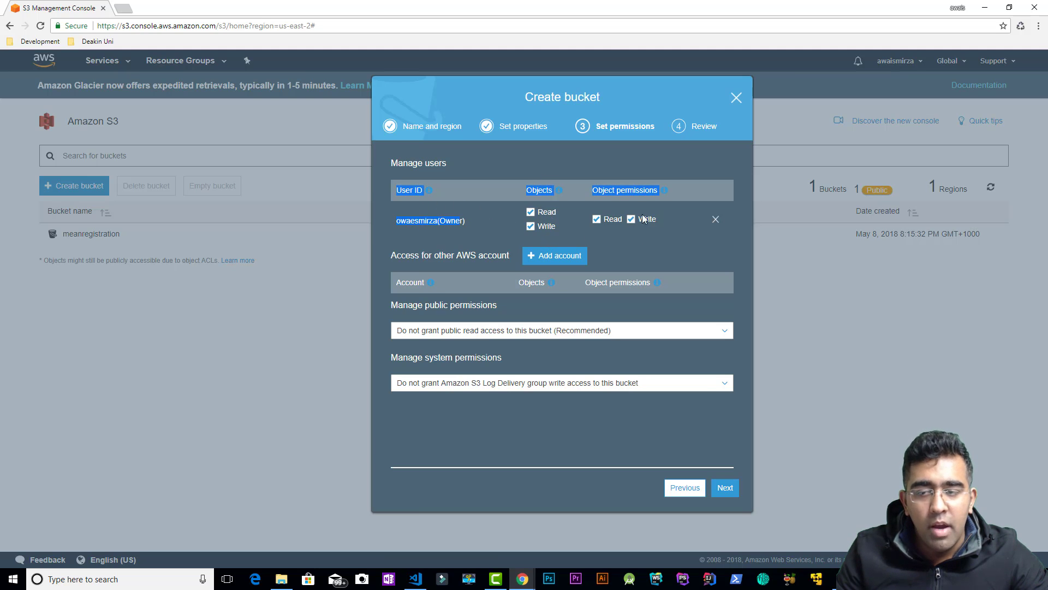
pyautogui.click(633, 197)
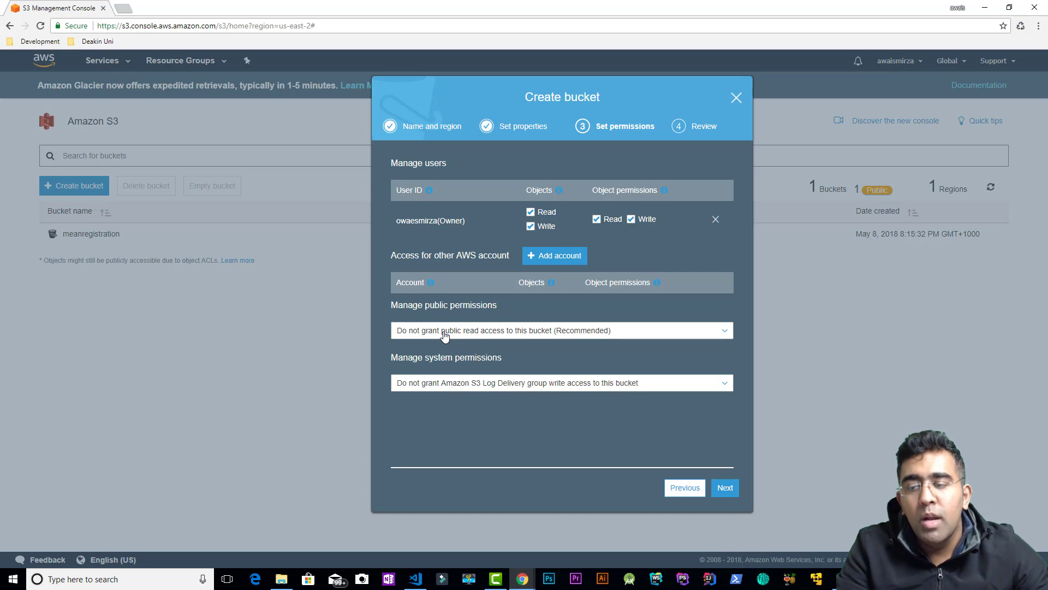
pyautogui.click(500, 337)
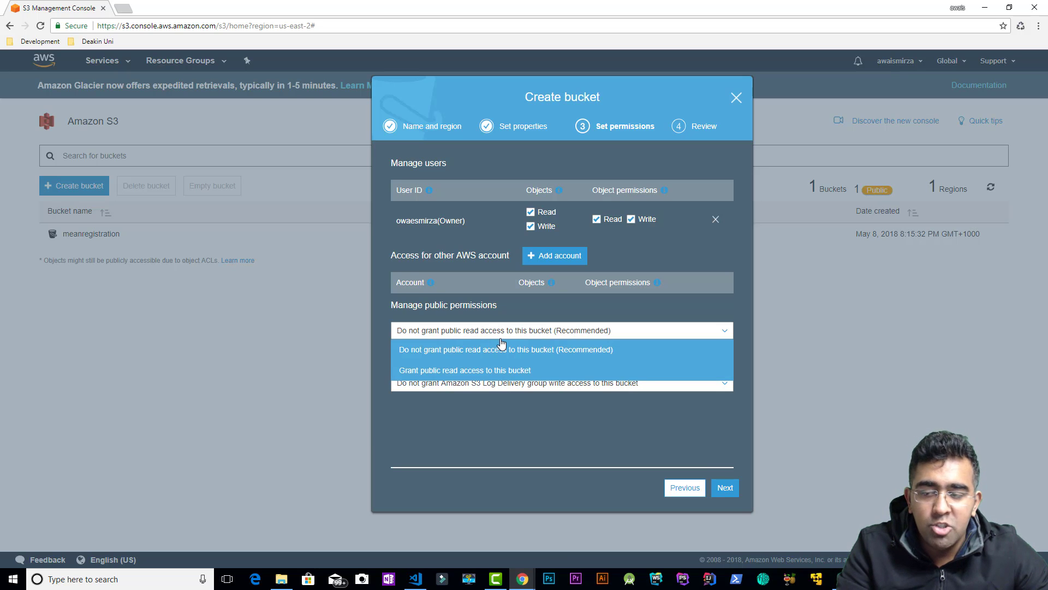
pyautogui.click(473, 372)
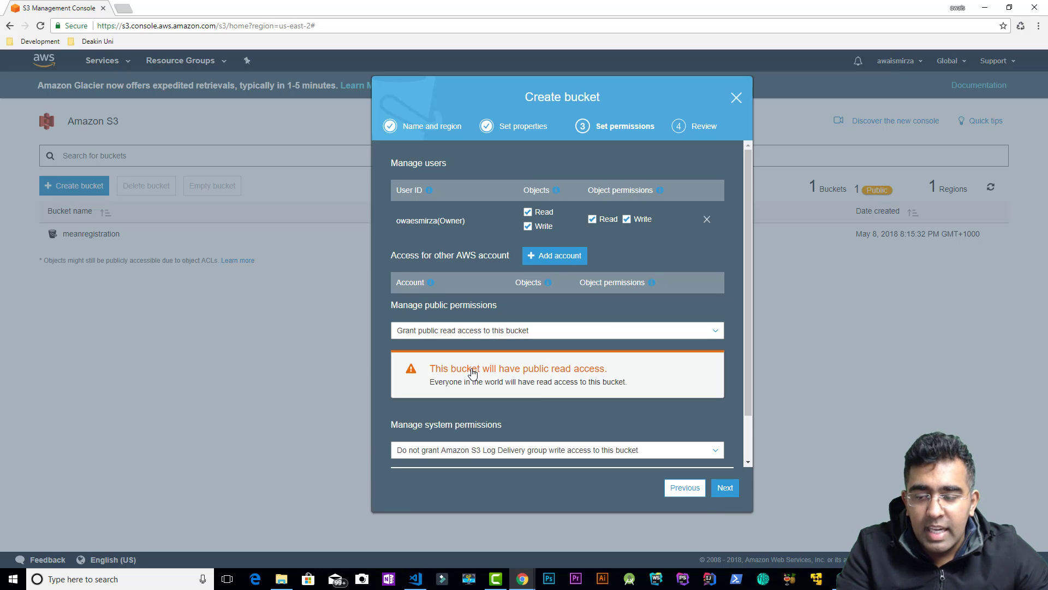
pyautogui.scroll(-1, 655, 431)
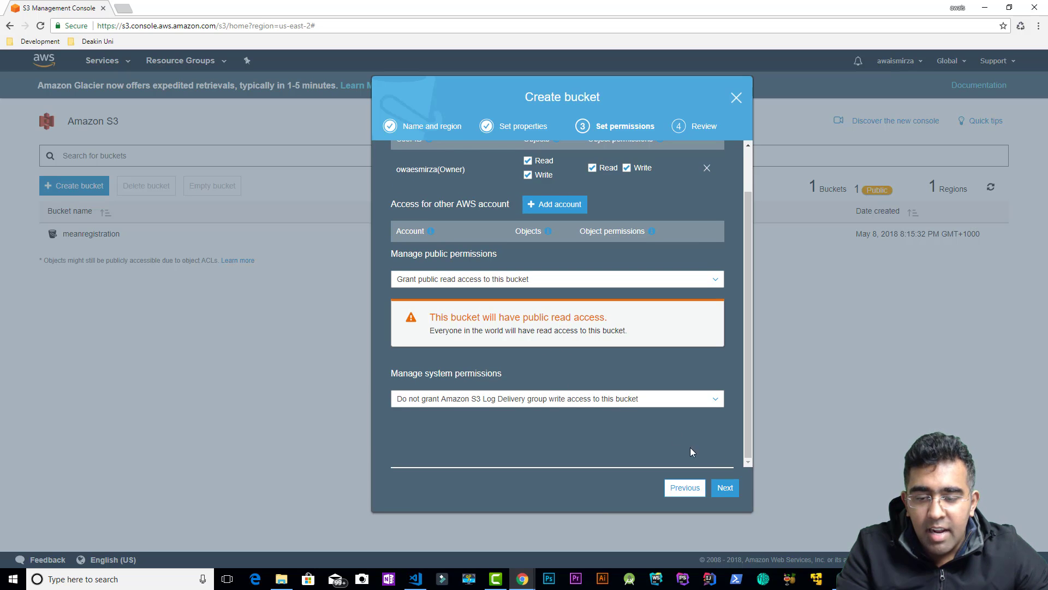
pyautogui.click(730, 491)
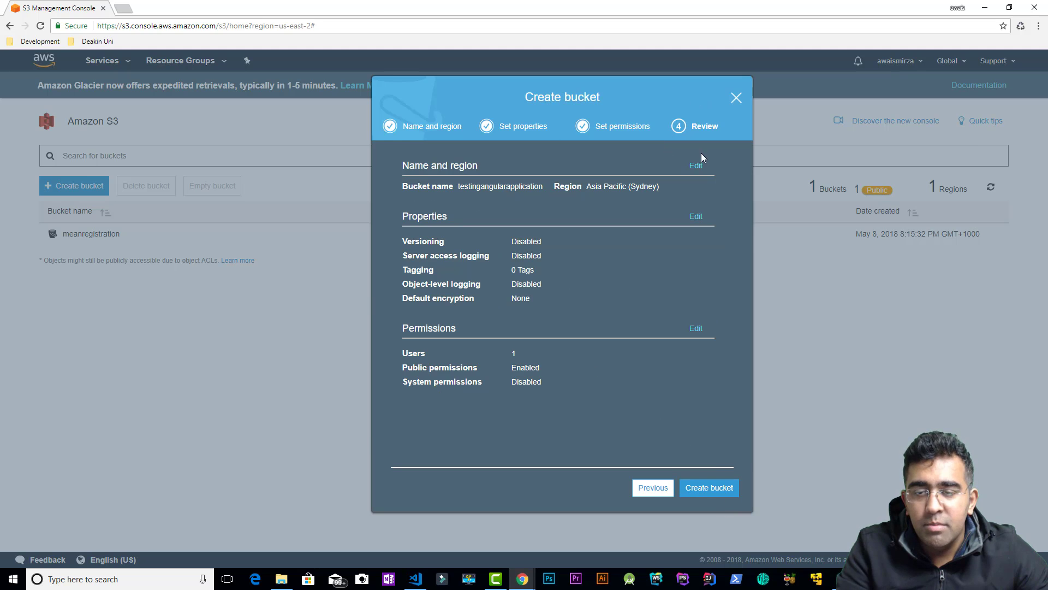
pyautogui.click(710, 488)
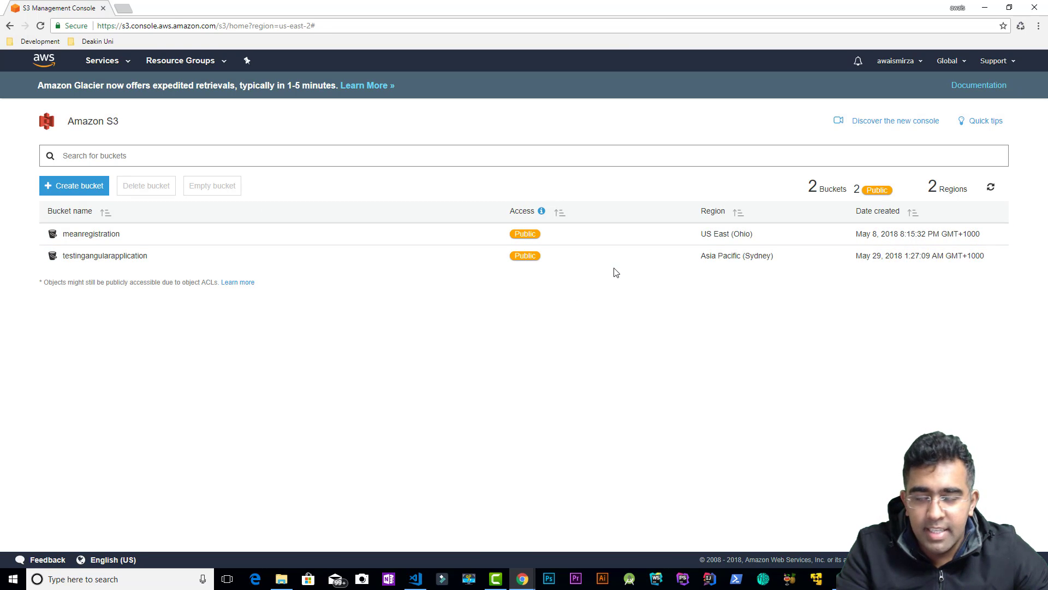
# Open the testingangularapplication bucket and show its additional object actions.
pyautogui.click(97, 257)
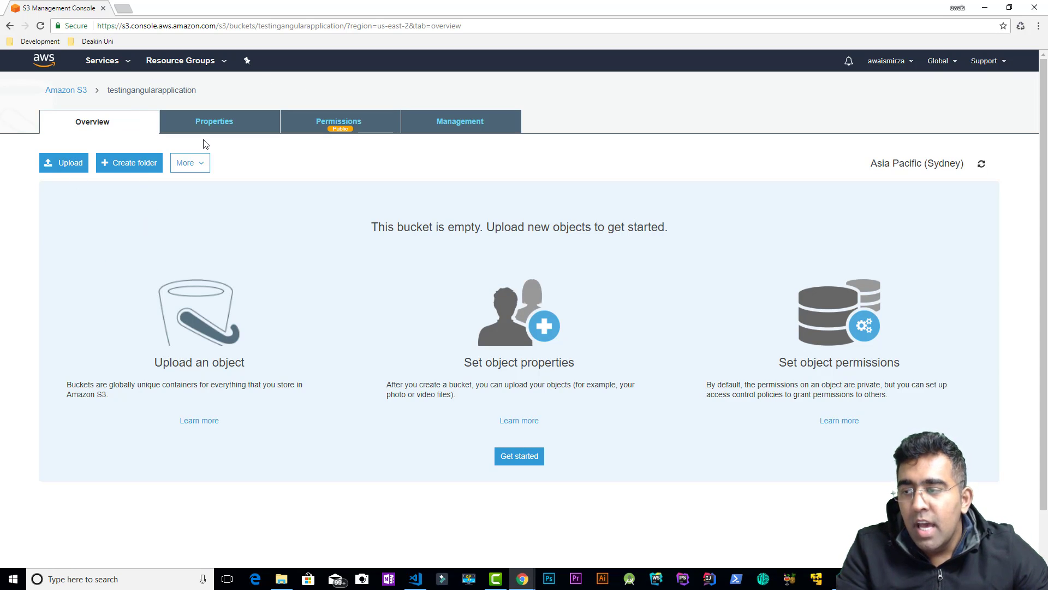
pyautogui.click(189, 164)
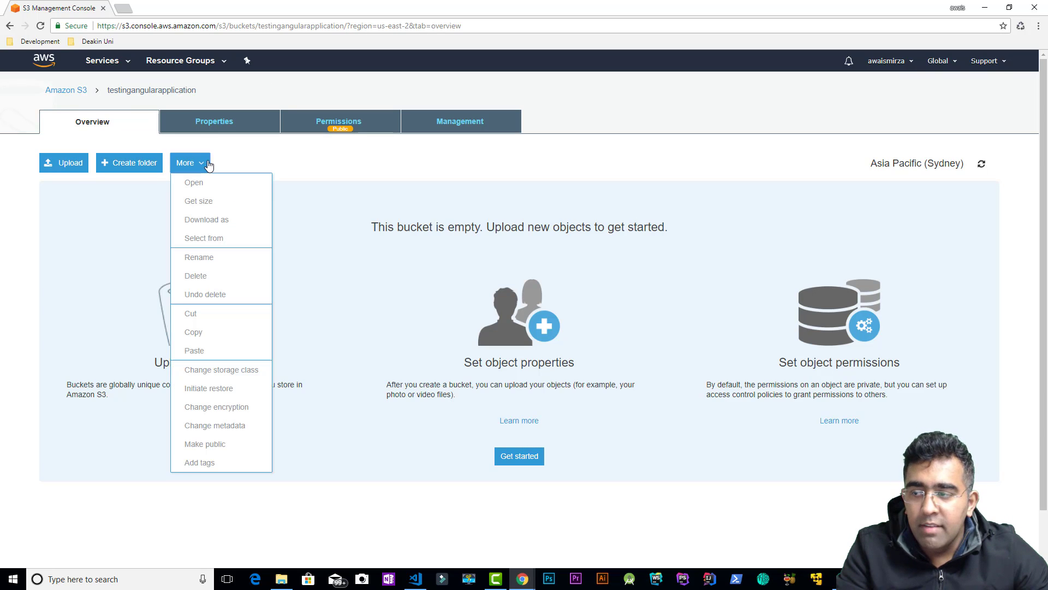
# Dismiss the object actions and look over the bucket's property settings.
pyautogui.click(262, 141)
pyautogui.click(230, 127)
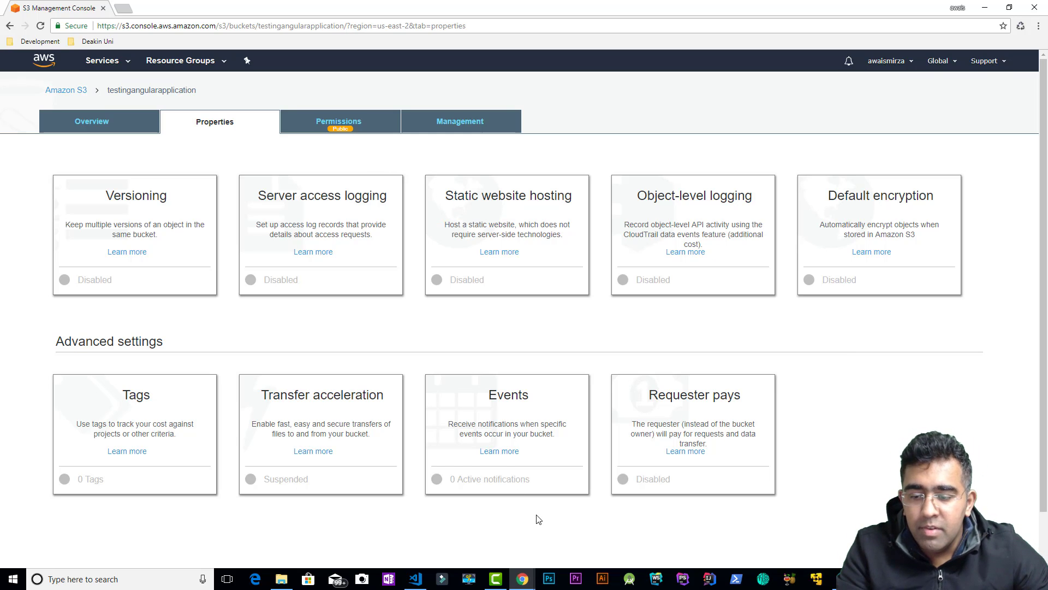
# Switch to Visual Studio Code, expand the frontend project's dist folder, and reveal it in File Explorer.
pyautogui.click(415, 579)
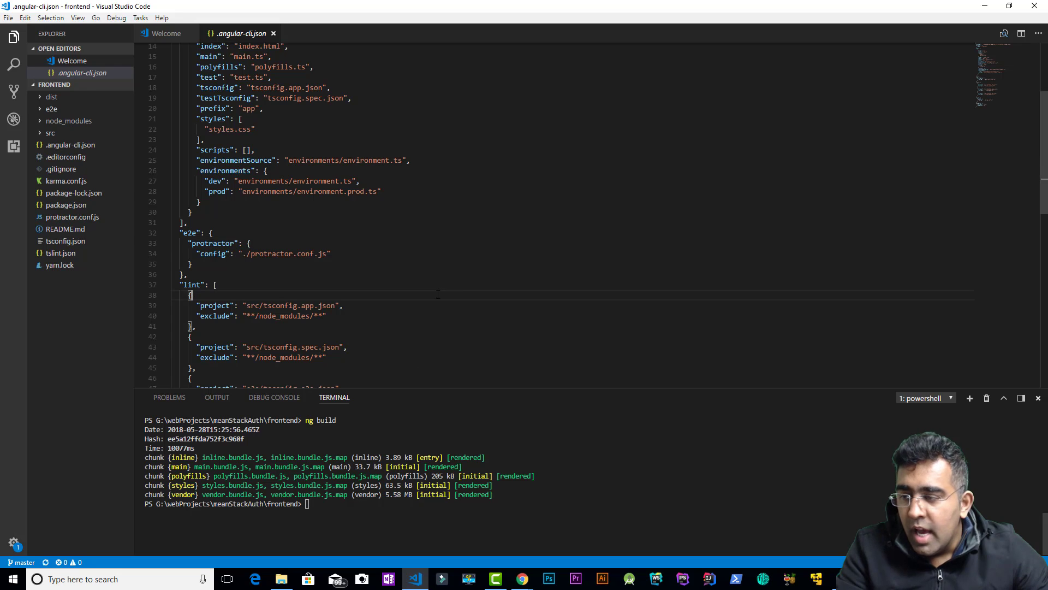
pyautogui.click(58, 97)
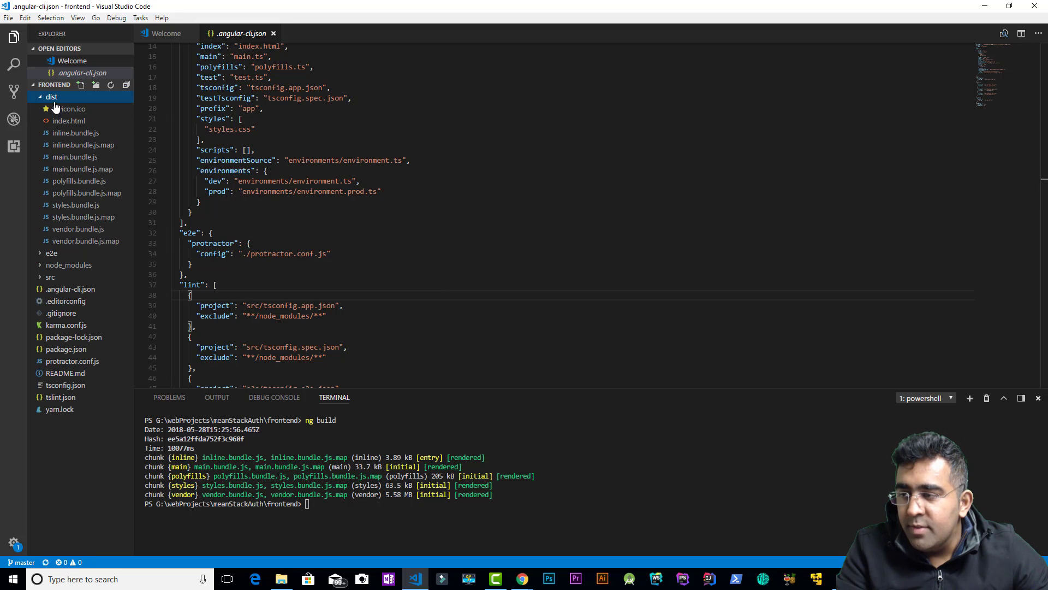
pyautogui.rightClick(54, 97)
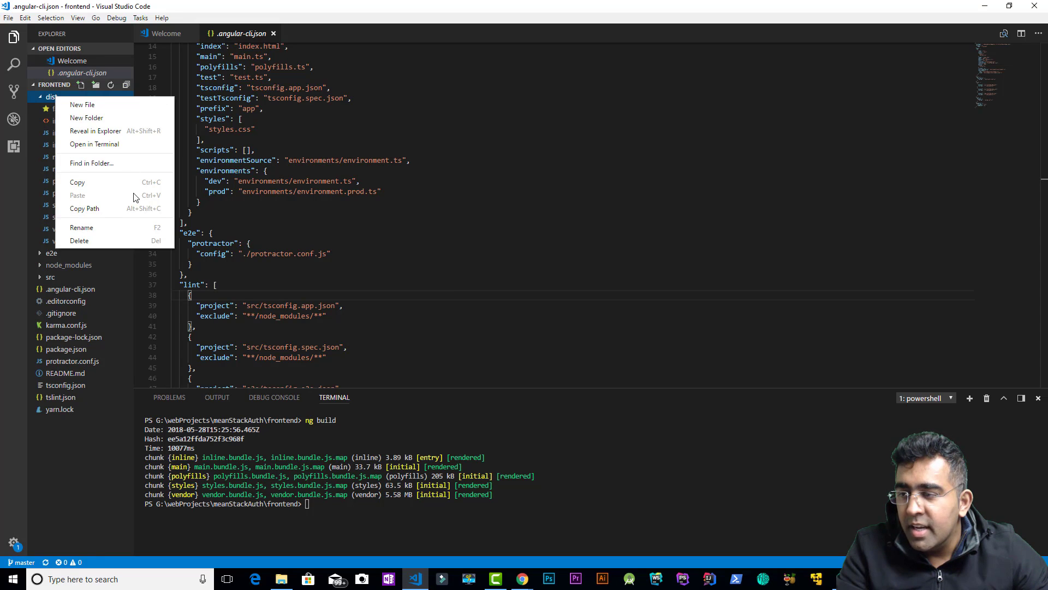
pyautogui.click(112, 131)
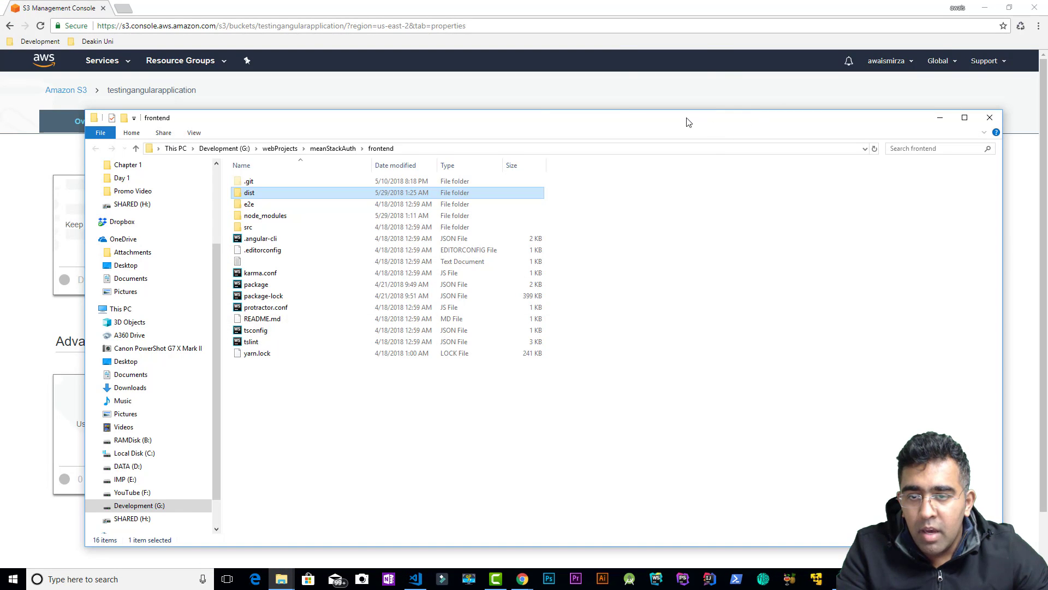
pyautogui.moveTo(627, 112); pyautogui.dragTo(840, 109)
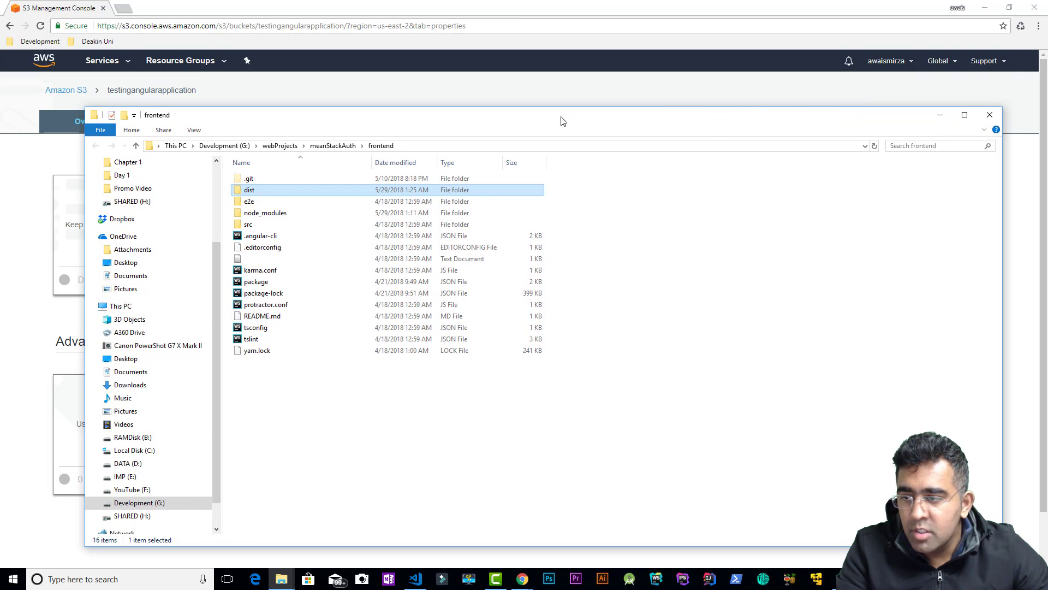
pyautogui.moveTo(563, 121); pyautogui.dragTo(603, 108)
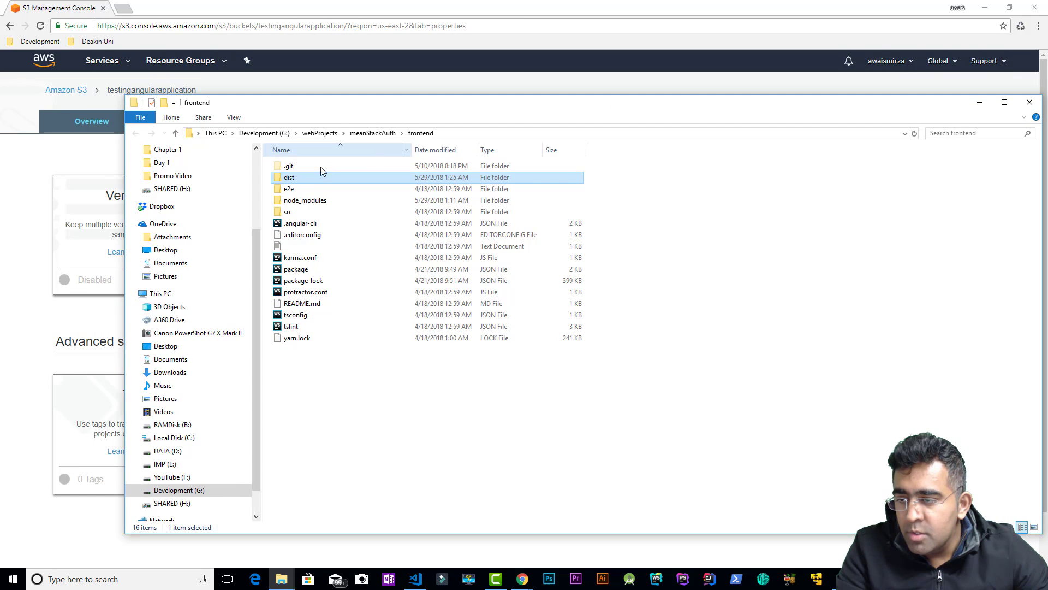
# Return to the bucket's overview in the S3 console, start a new upload, and open the file selection.
pyautogui.click(24, 231)
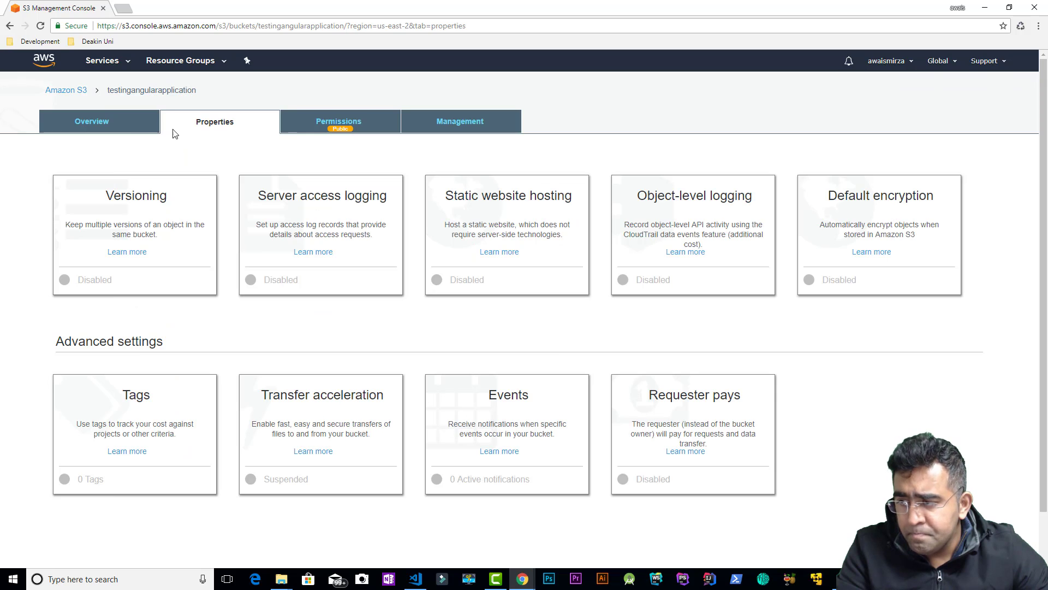
pyautogui.click(134, 130)
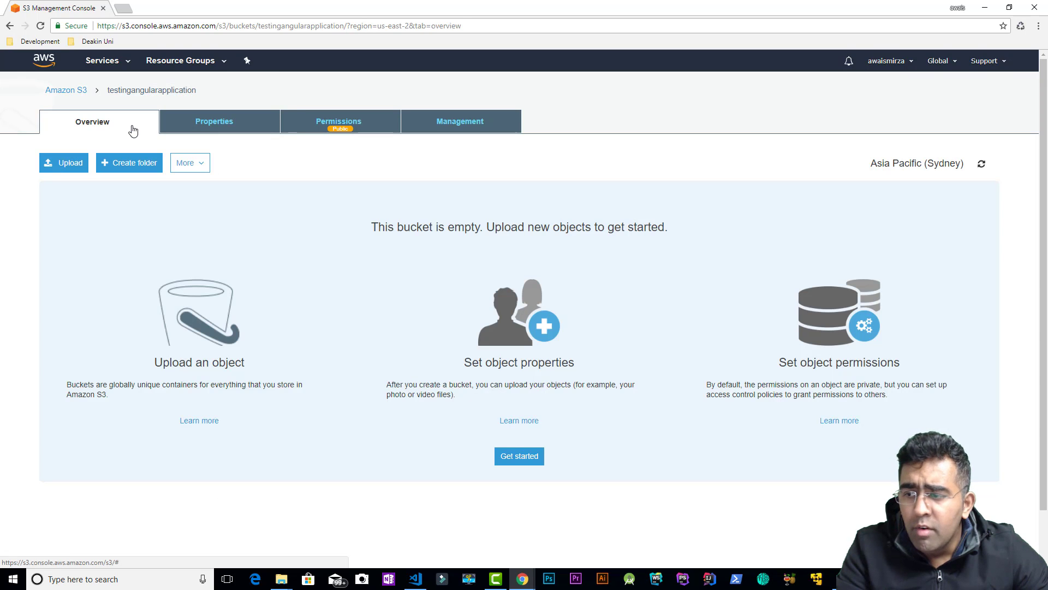
pyautogui.click(60, 164)
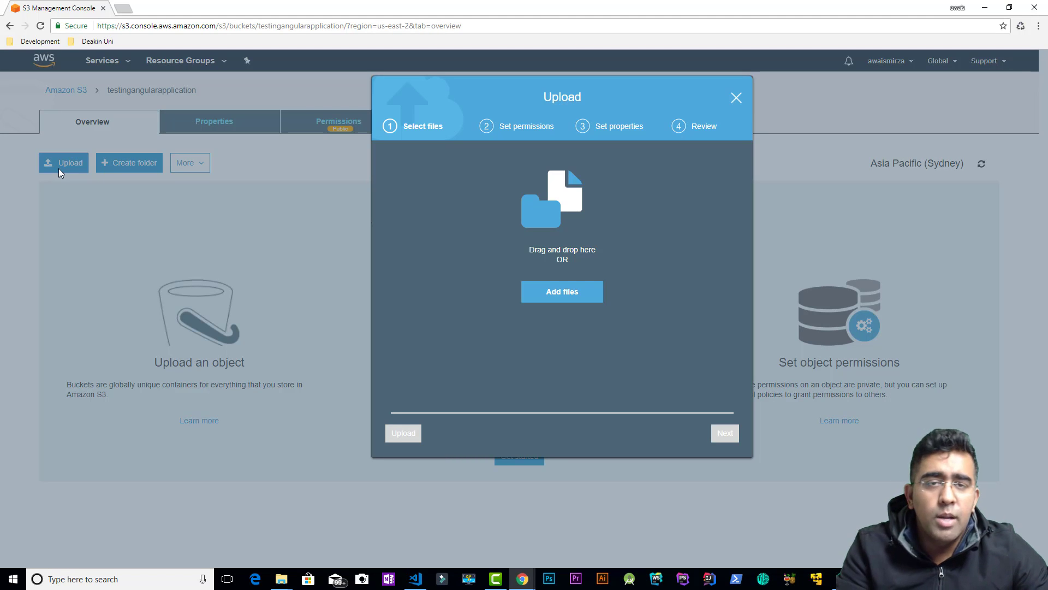
pyautogui.click(558, 287)
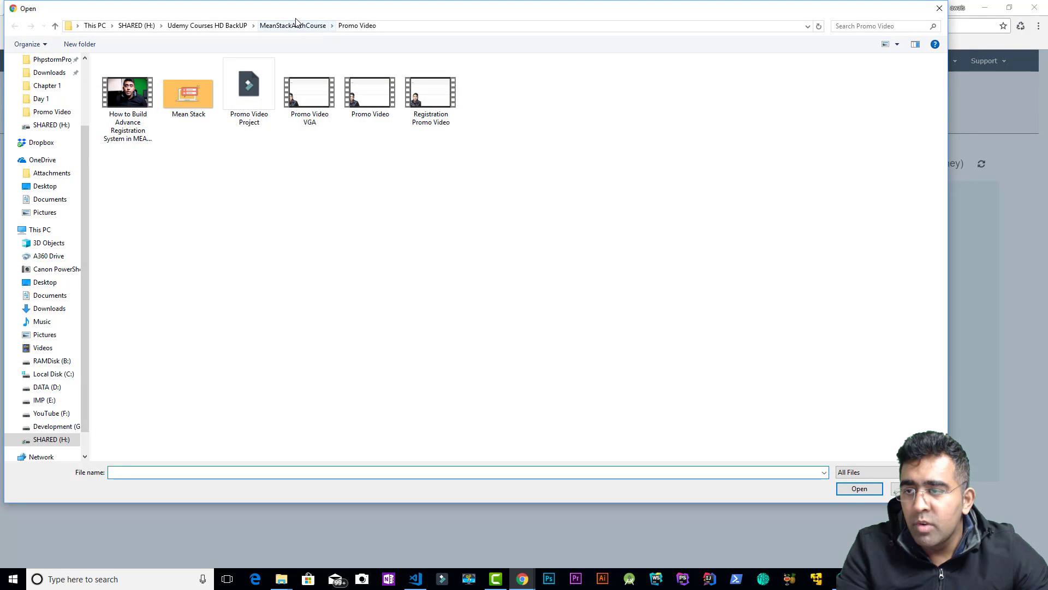
# Upload all files from the webProjects/meanStackAuth/frontend/dist folder on the Development (G:) drive to the bucket.
pyautogui.click(87, 27)
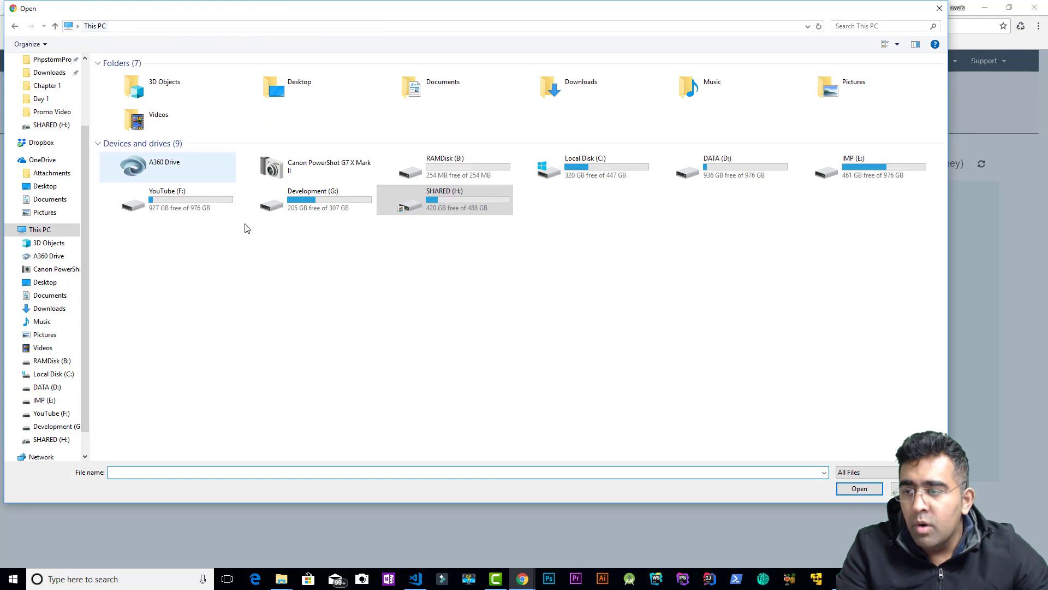
pyautogui.doubleClick(307, 206)
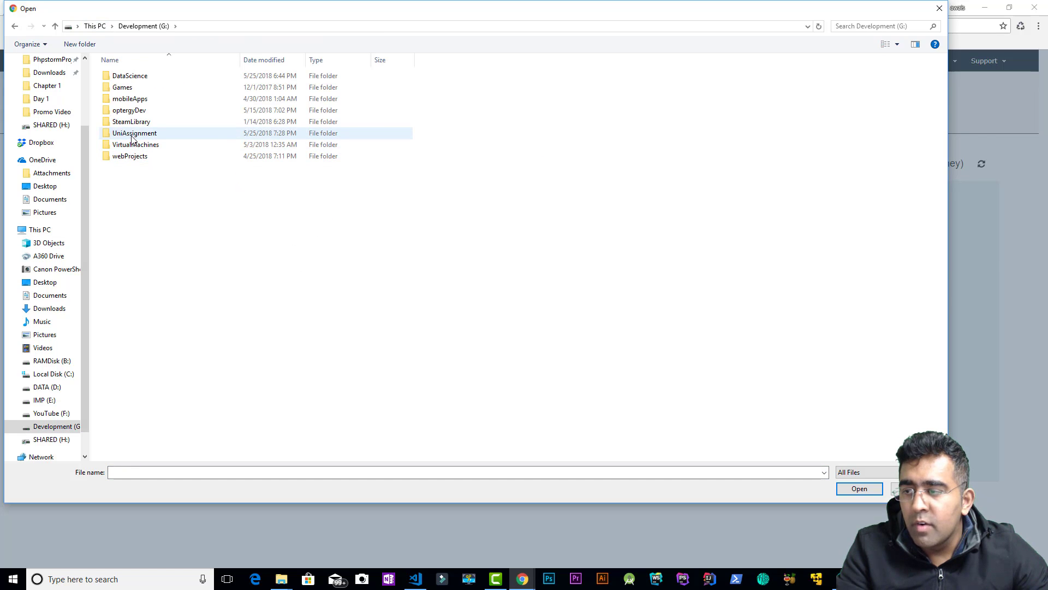
pyautogui.doubleClick(131, 155)
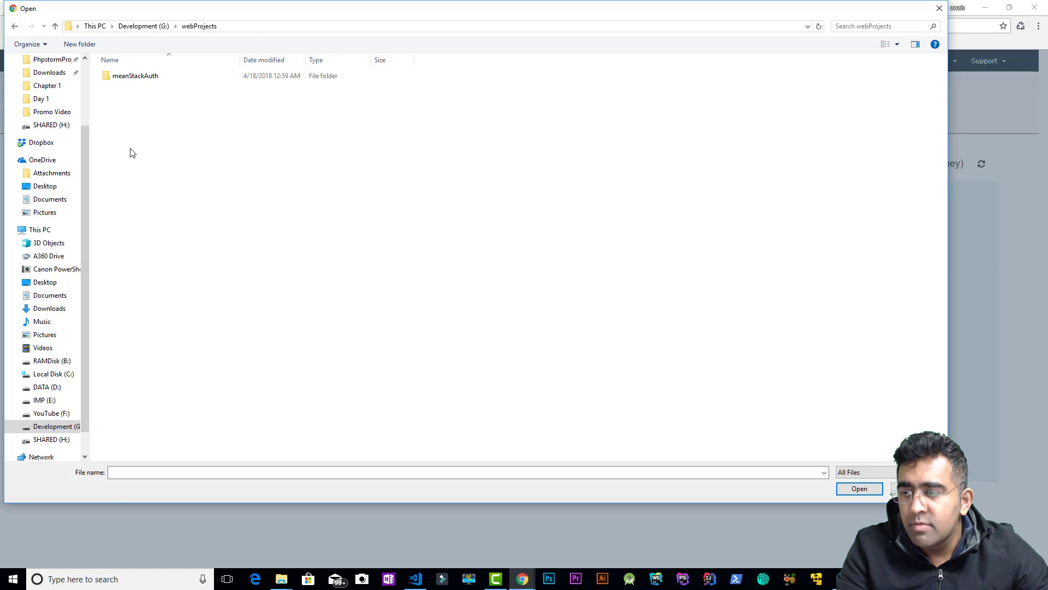
pyautogui.doubleClick(130, 77)
pyautogui.click(125, 89)
pyautogui.doubleClick(125, 89)
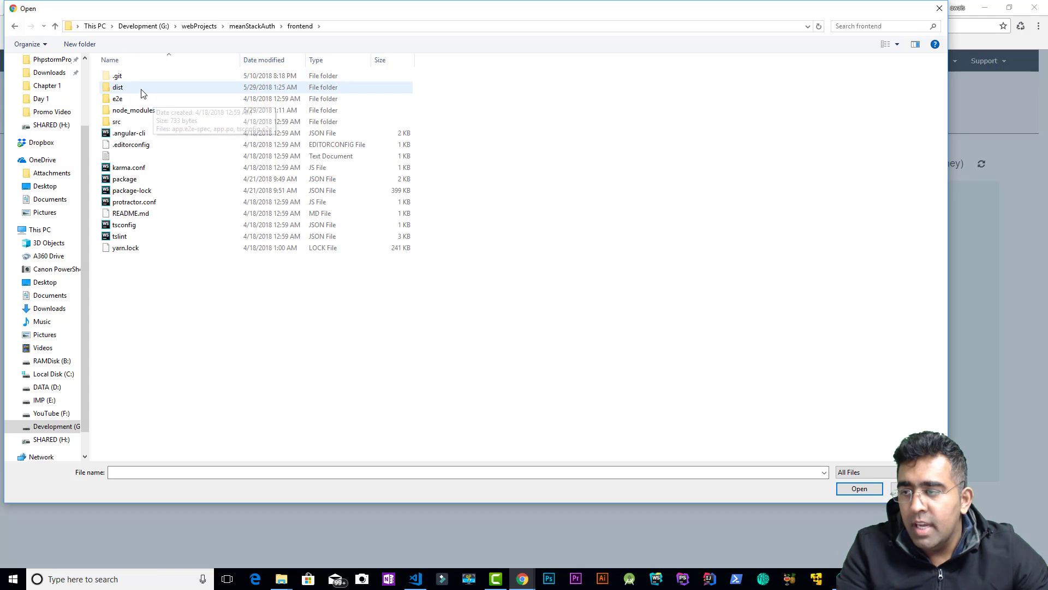
pyautogui.doubleClick(142, 92)
pyautogui.moveTo(184, 247); pyautogui.dragTo(102, 71)
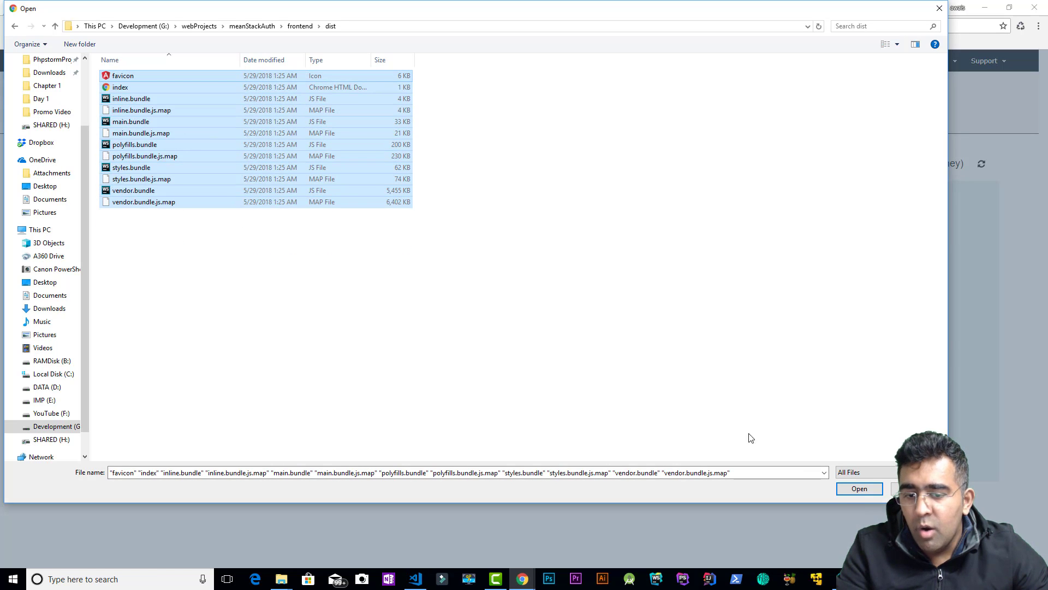
pyautogui.click(848, 491)
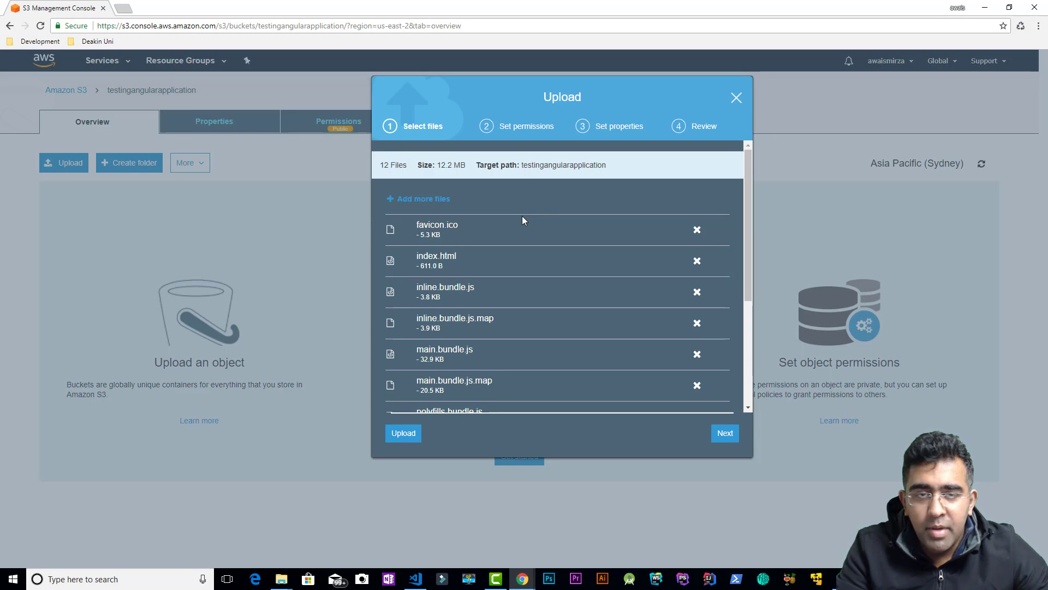
pyautogui.scroll(-3, 582, 266)
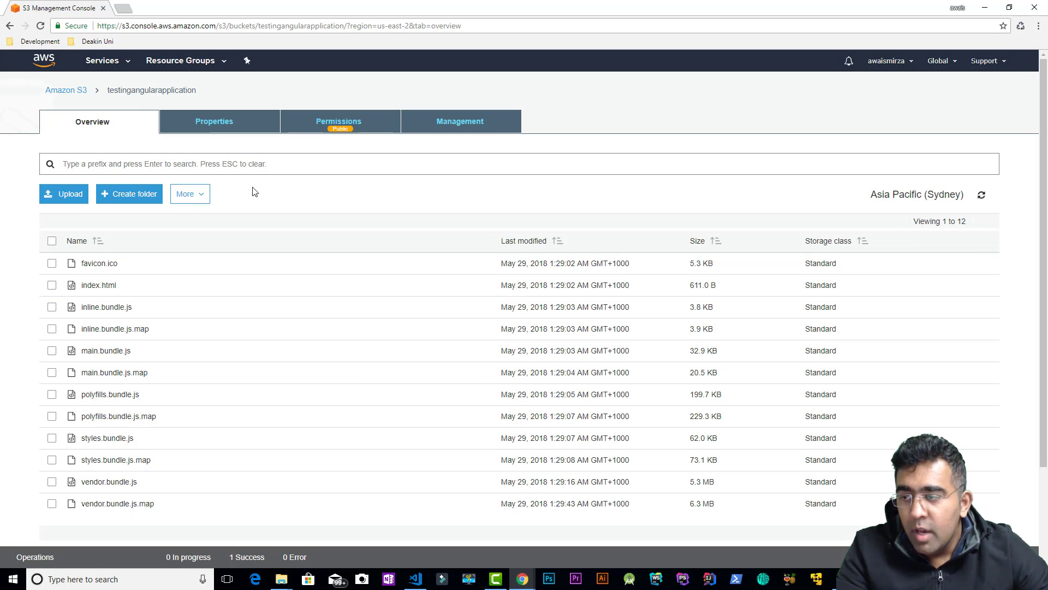
# Enable static website hosting for the bucket with index.html as the index document, and save the setting.
pyautogui.click(214, 130)
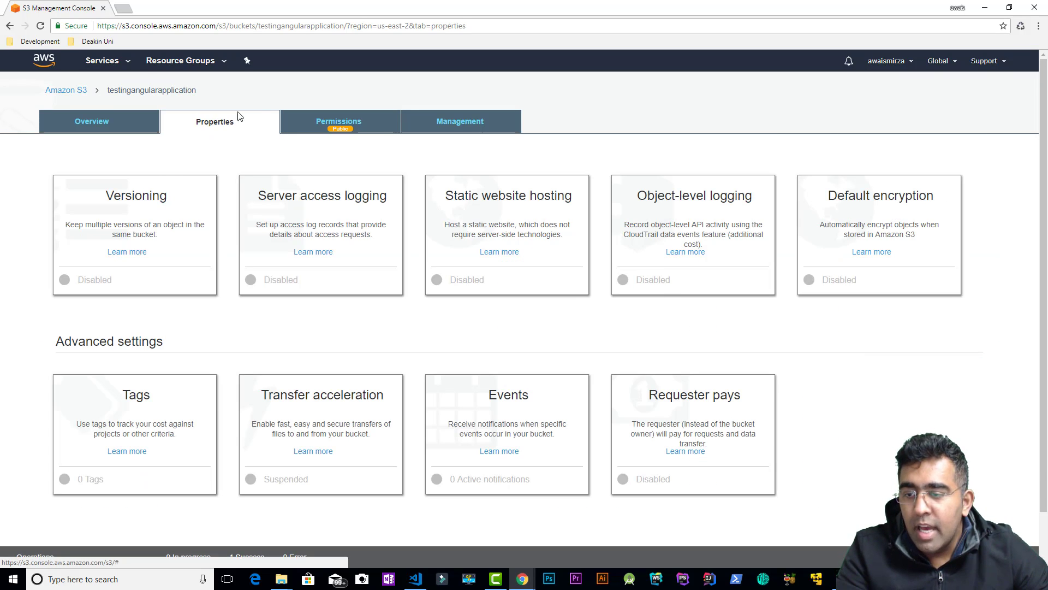
pyautogui.click(483, 204)
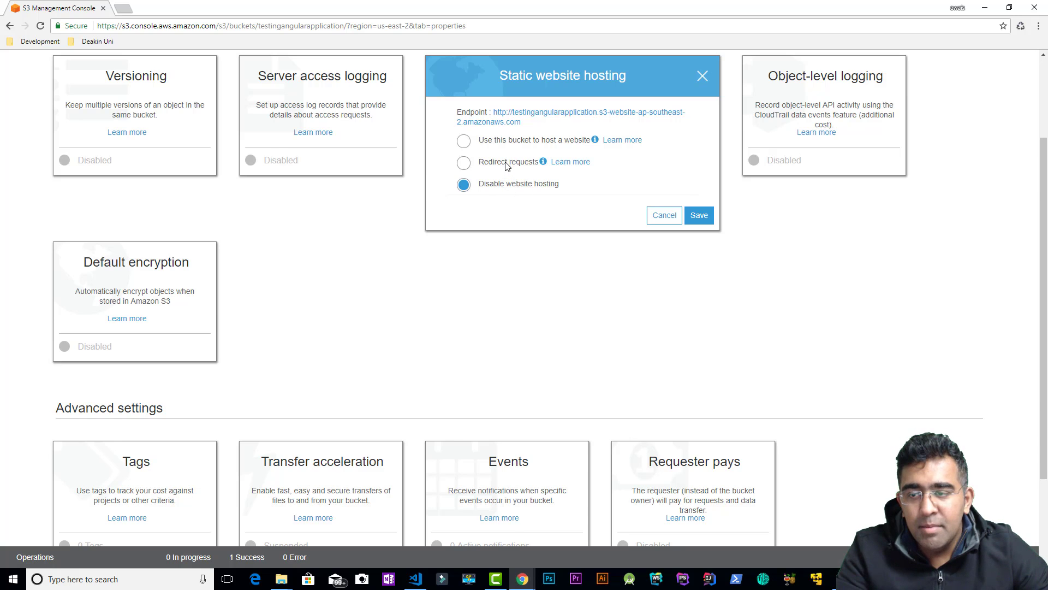
pyautogui.click(523, 163)
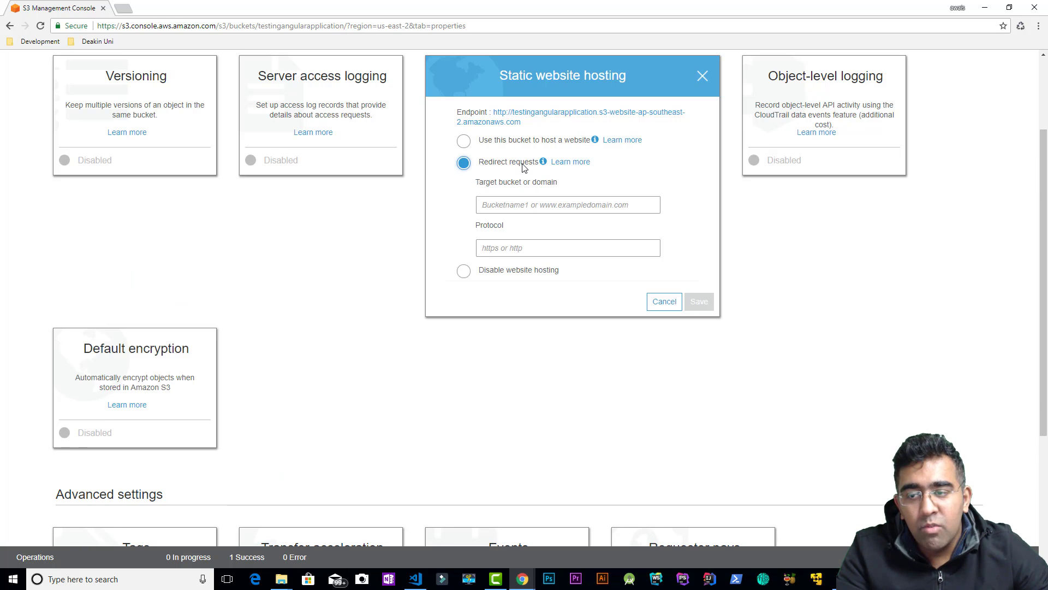
pyautogui.click(500, 143)
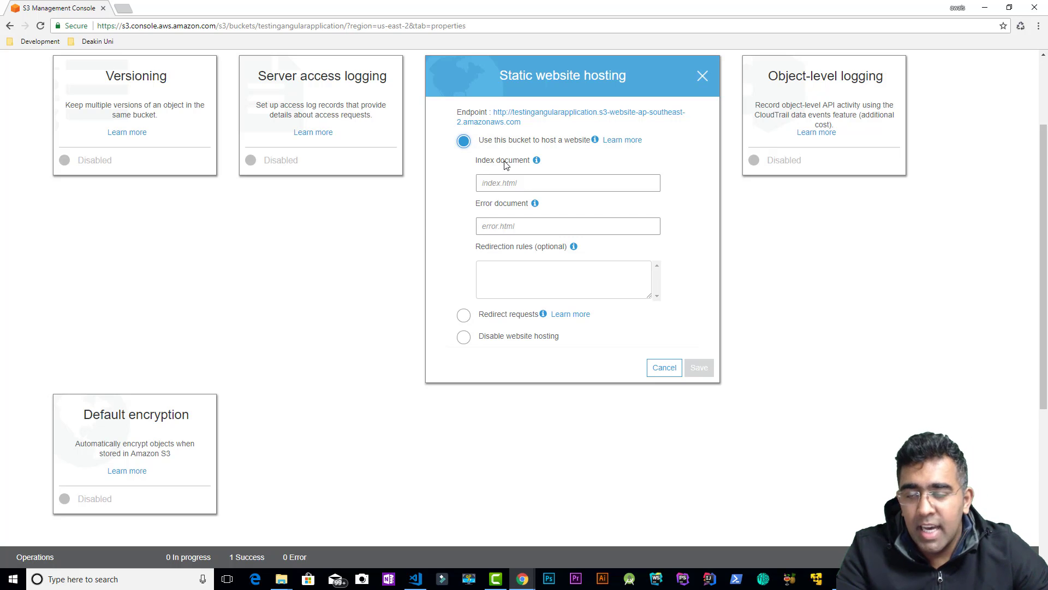
pyautogui.click(510, 180)
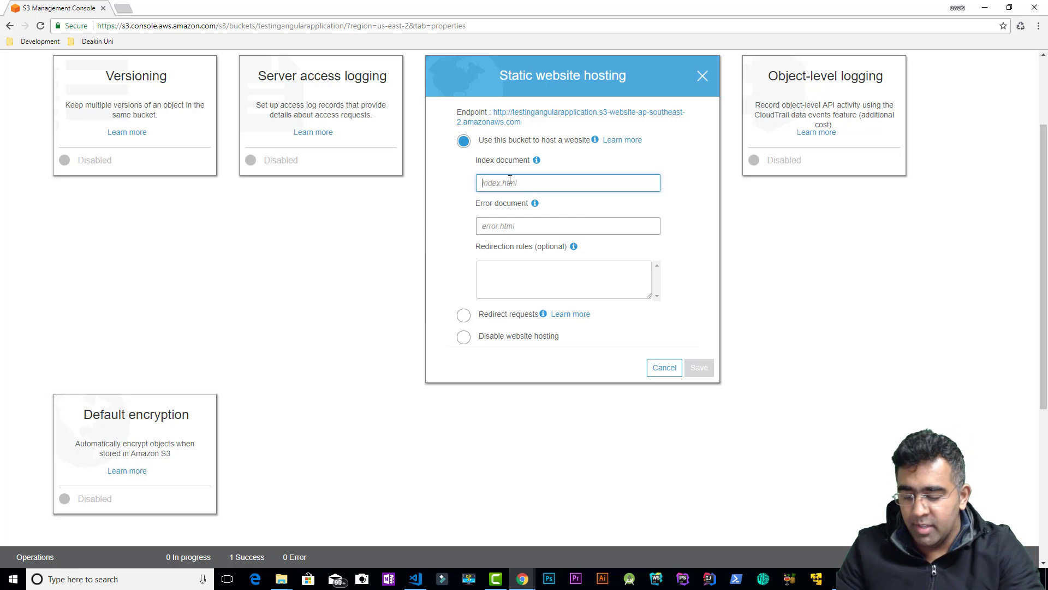
pyautogui.write('index.html')
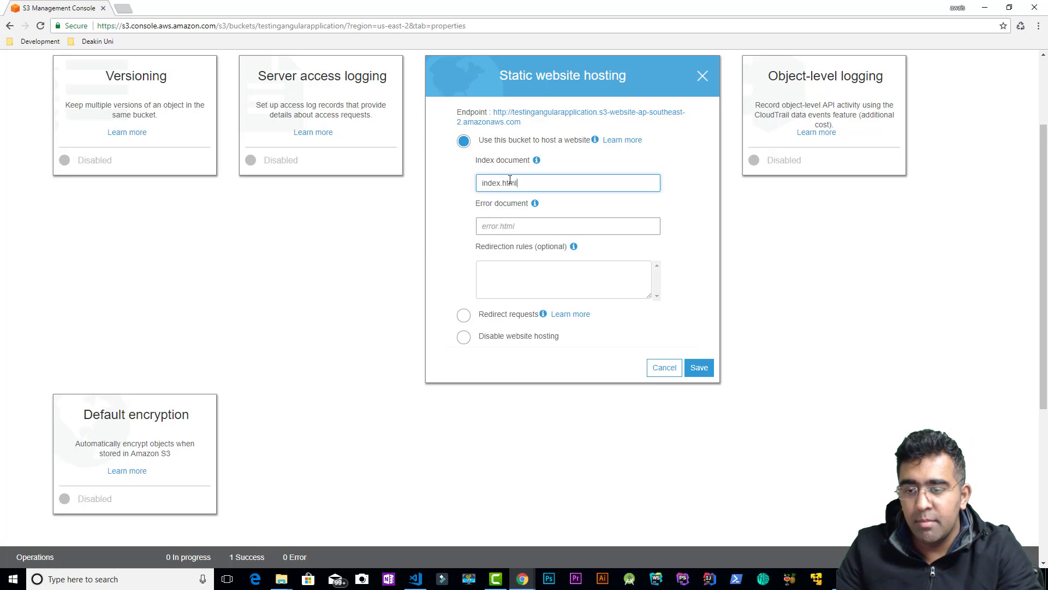
pyautogui.click(699, 367)
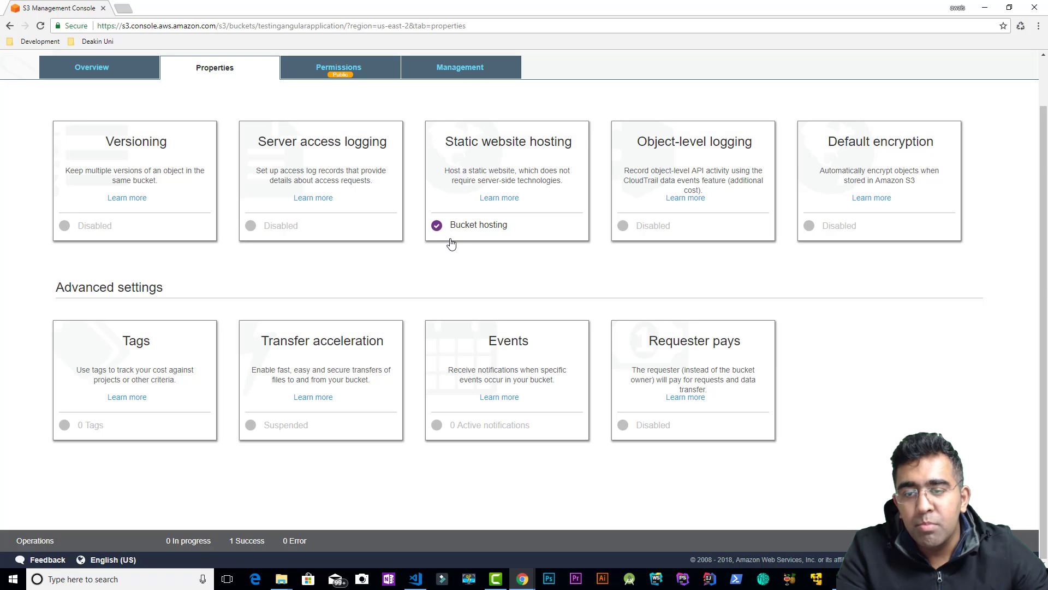
# Examine the bucket's uploaded objects, properties, access control list, and lifecycle management settings.
pyautogui.click(90, 76)
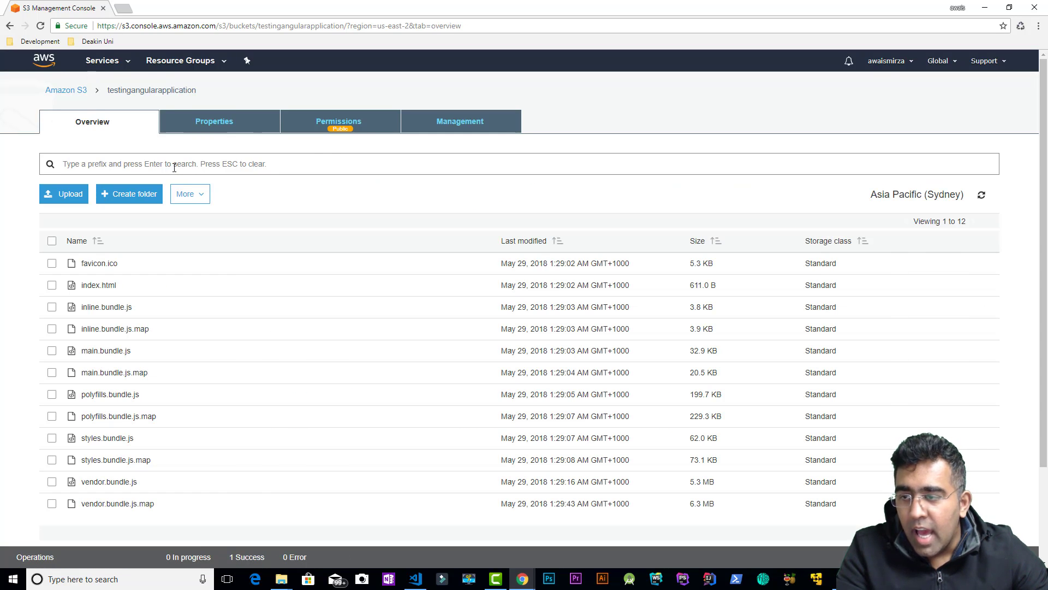
pyautogui.scroll(-2, 445, 269)
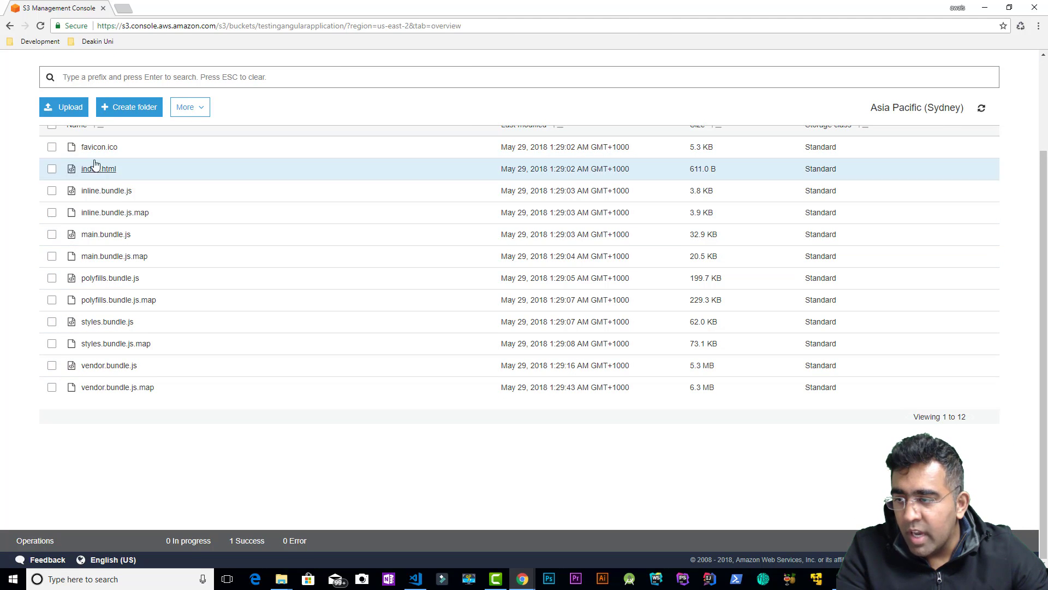
pyautogui.scroll(2, 93, 164)
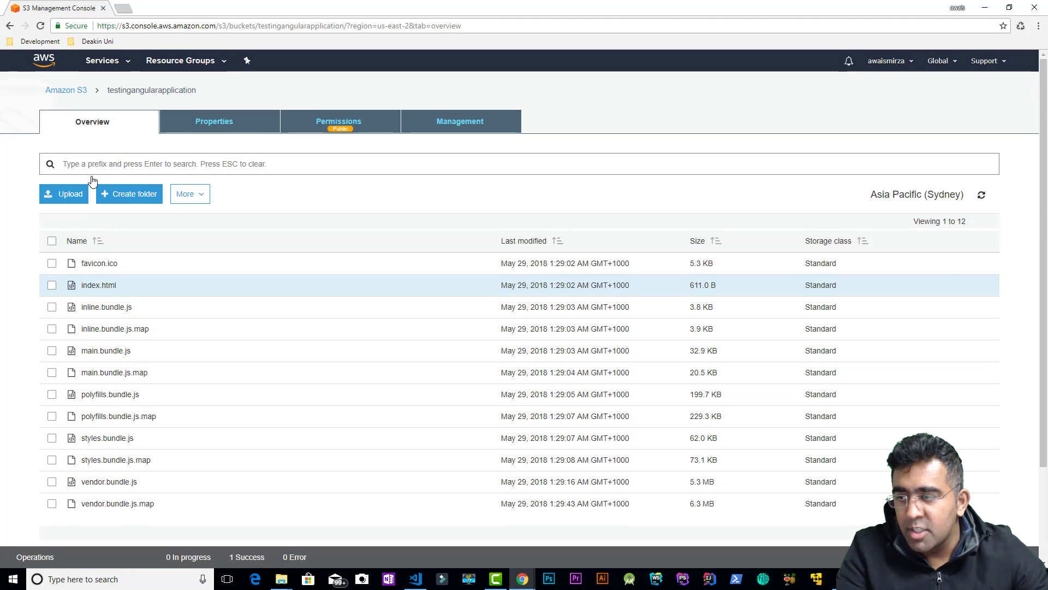
pyautogui.click(240, 130)
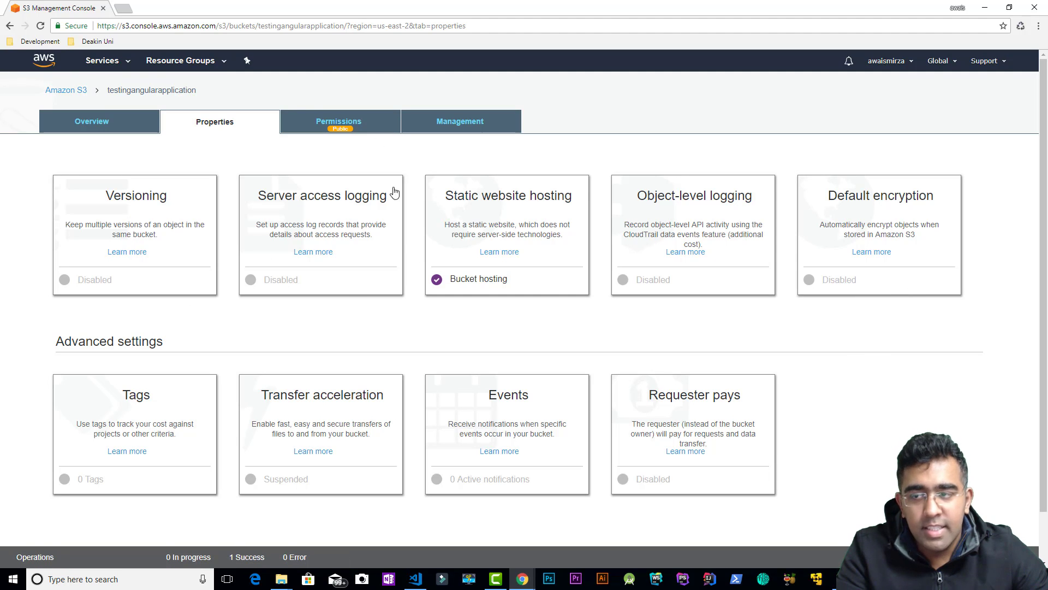
pyautogui.click(367, 126)
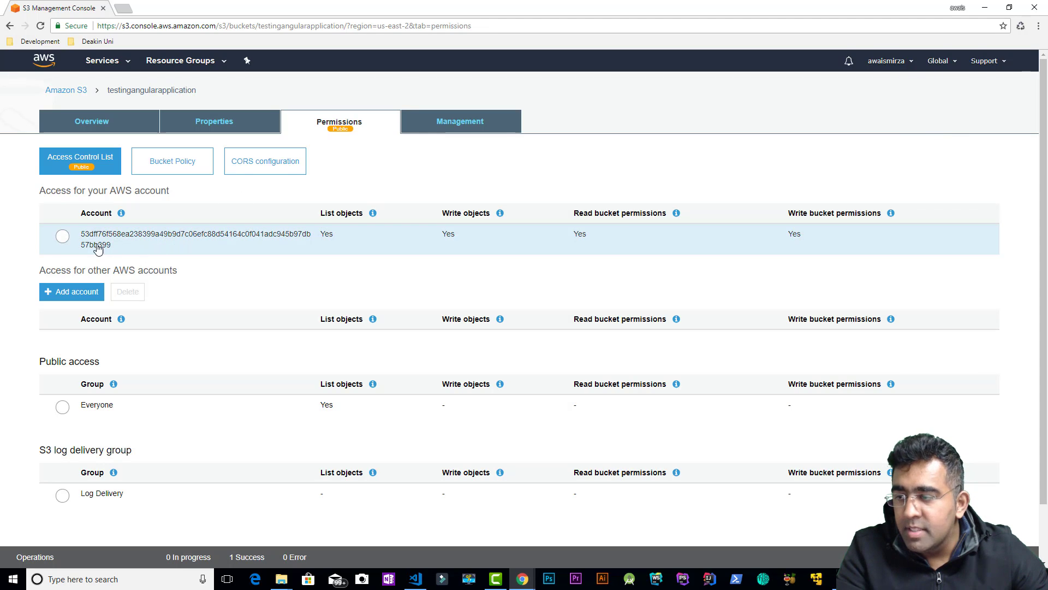
pyautogui.scroll(-1, 557, 306)
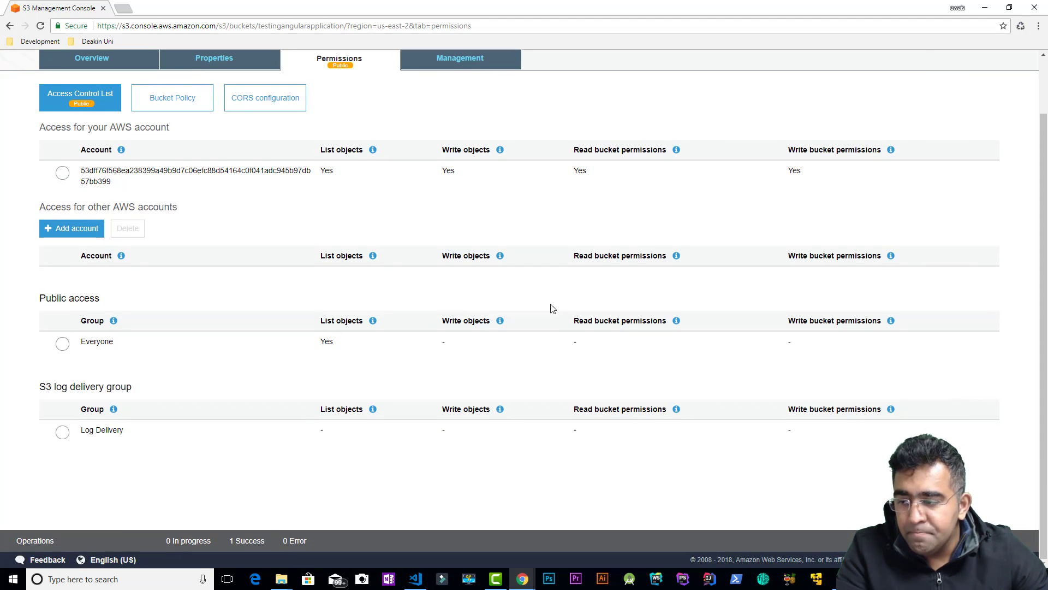
pyautogui.scroll(1, 468, 95)
pyautogui.scroll(-1, 468, 99)
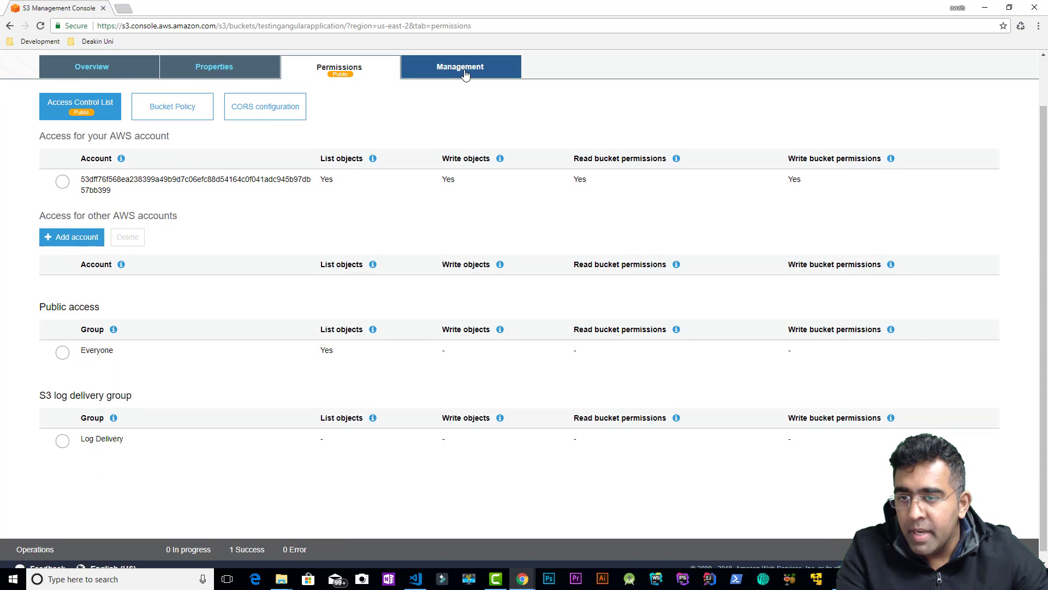
pyautogui.click(463, 70)
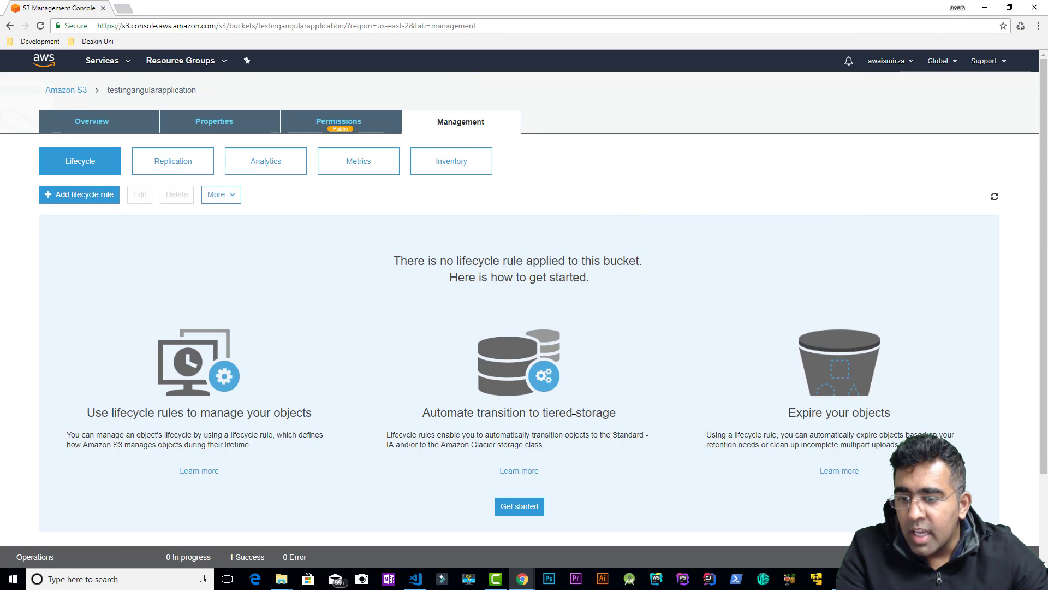
pyautogui.scroll(-1, 579, 407)
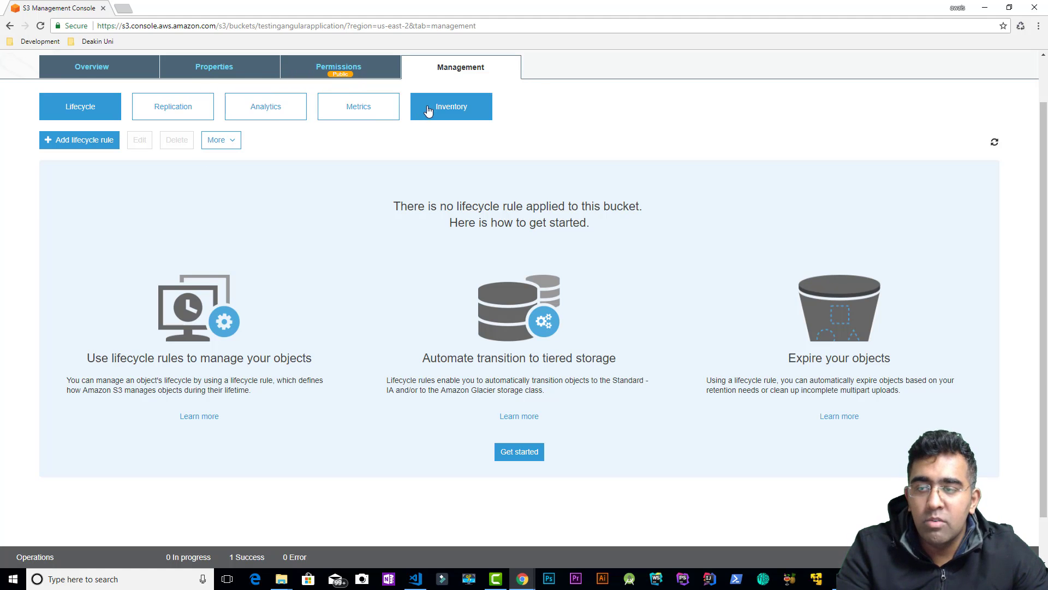
pyautogui.scroll(1, 199, 295)
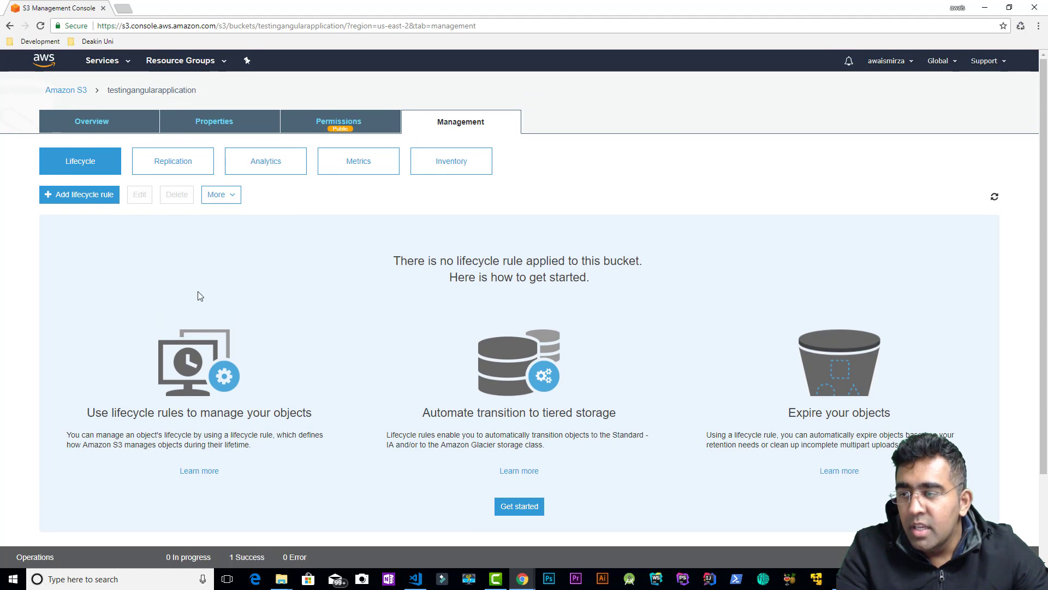
# Review the testingangularapplication bucket's uploaded objects and open the endpoint from its static website hosting settings.
pyautogui.click(96, 122)
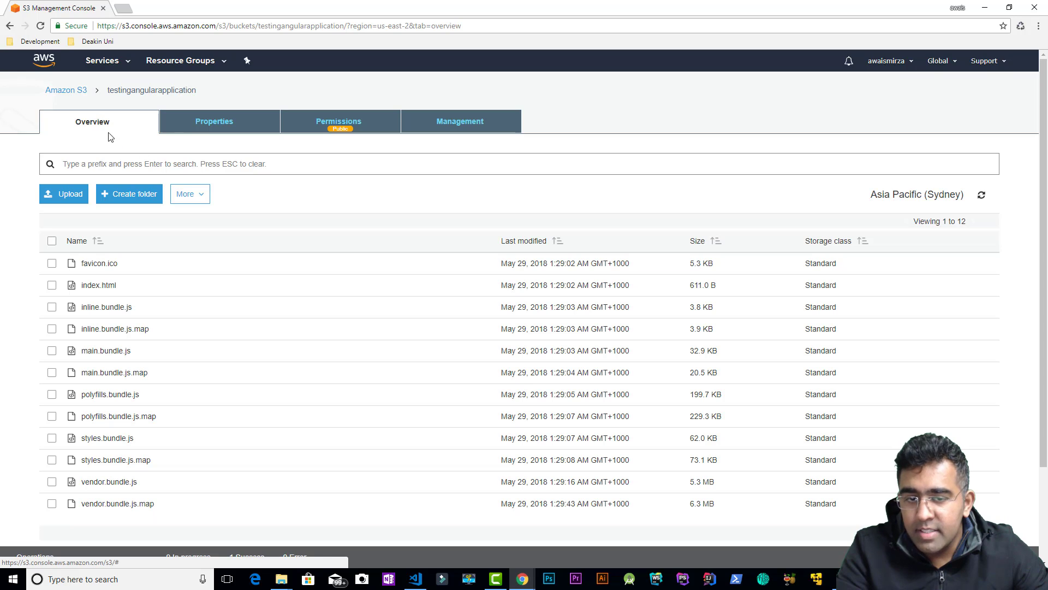
pyautogui.scroll(-2, 456, 293)
pyautogui.scroll(2, 233, 160)
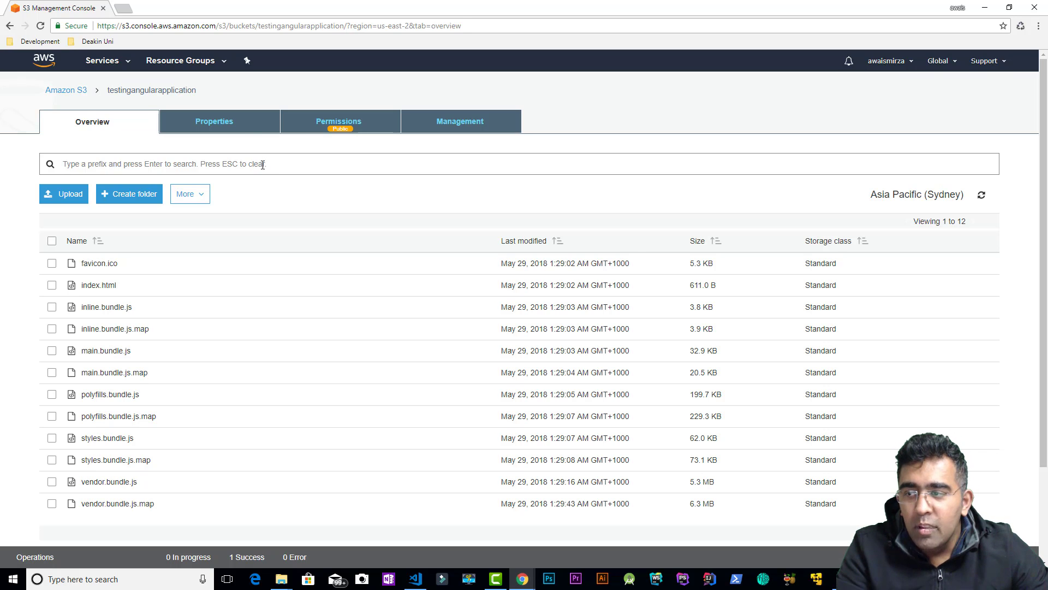
pyautogui.click(223, 121)
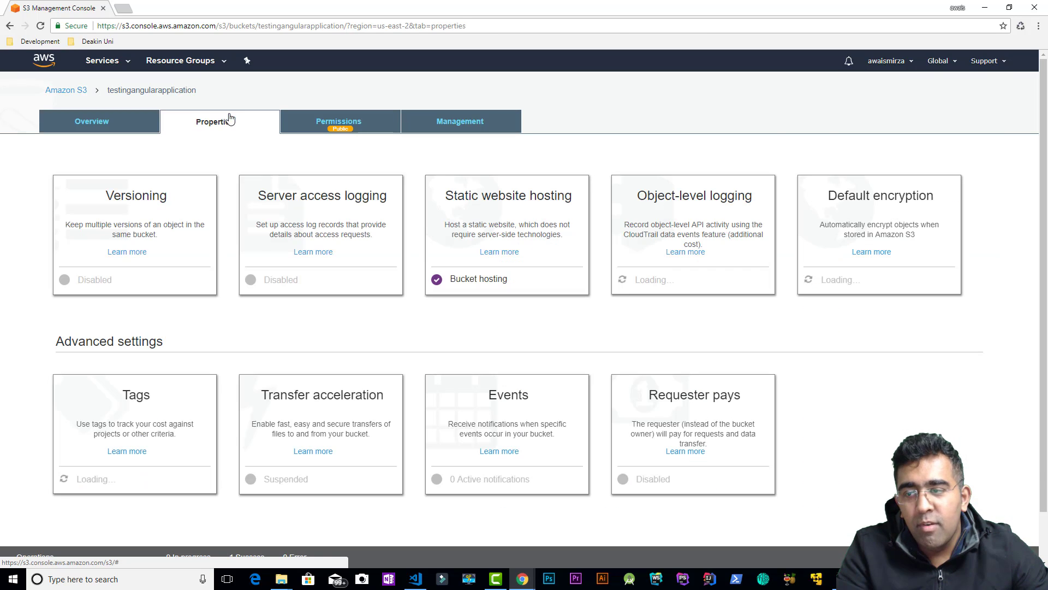
pyautogui.click(505, 203)
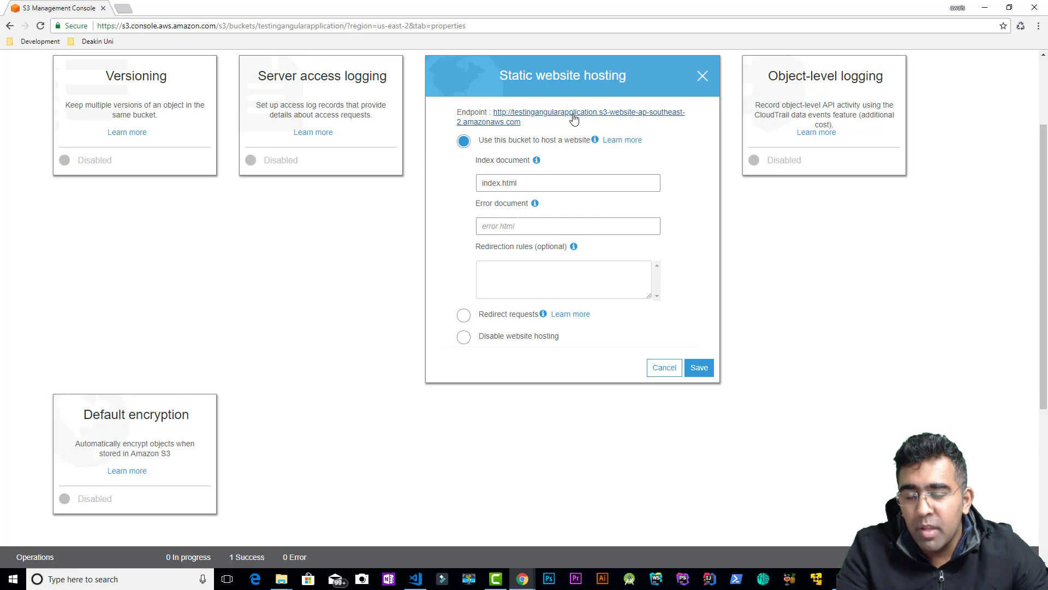
pyautogui.click(621, 120)
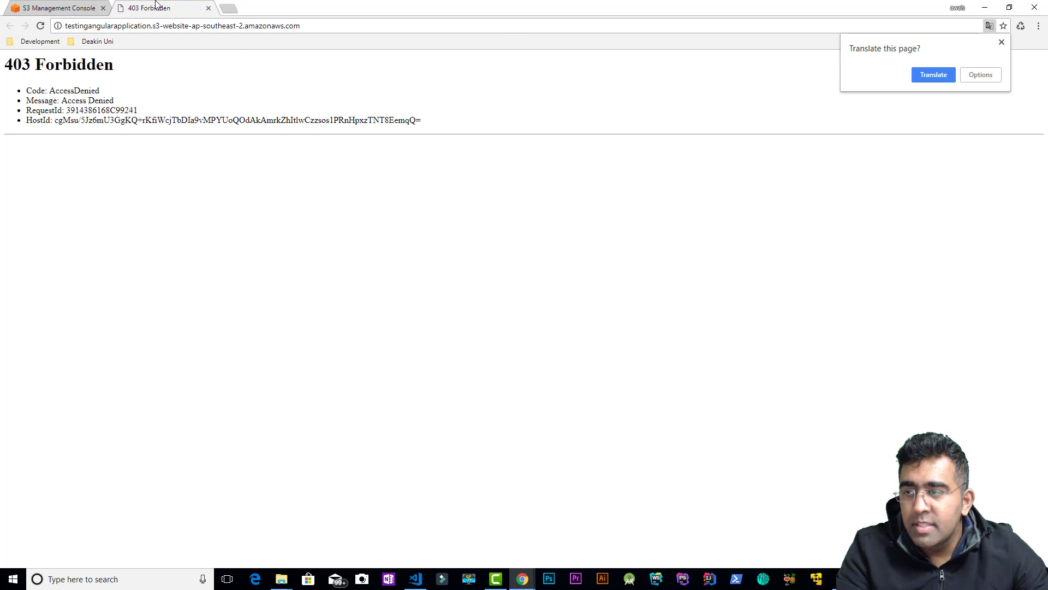
# Examine the endpoint page's response details, check the frontend project in Visual Studio Code, and close the endpoint page.
pyautogui.click(99, 139)
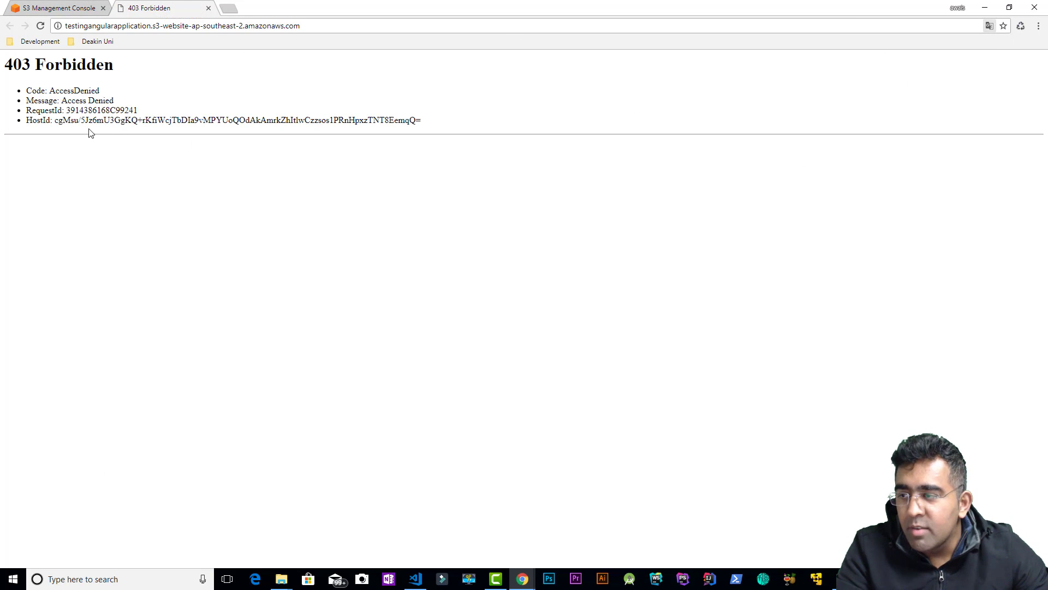
pyautogui.moveTo(451, 124); pyautogui.dragTo(24, 100)
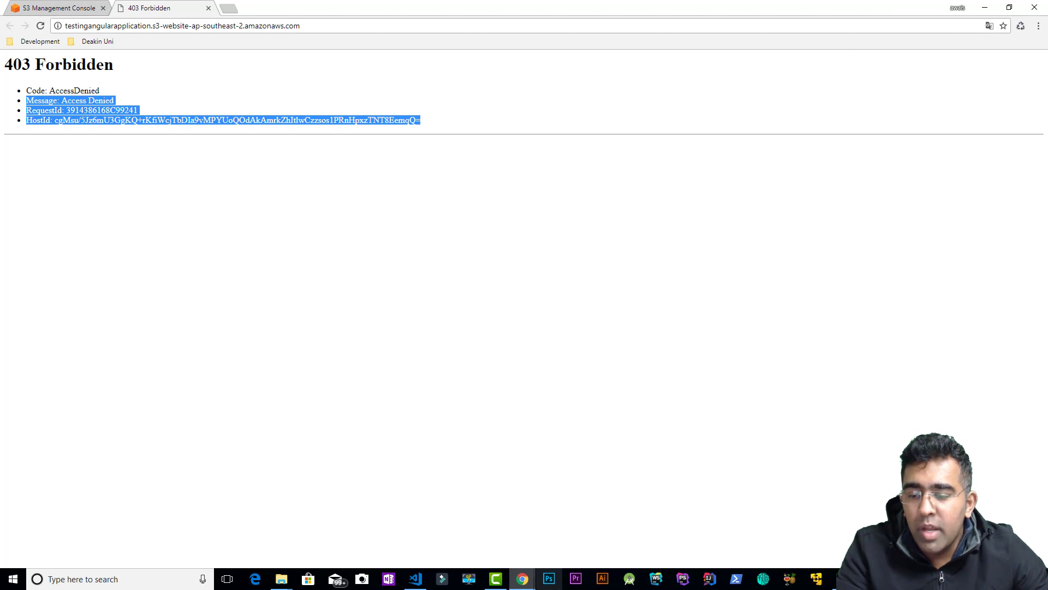
pyautogui.click(418, 577)
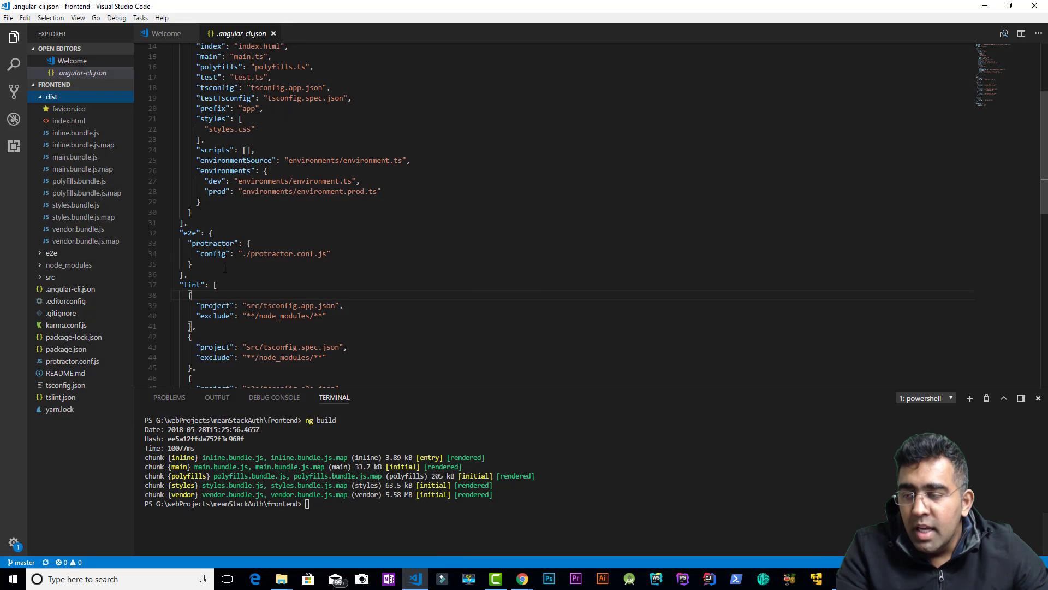
pyautogui.moveTo(225, 268); pyautogui.dragTo(193, 295)
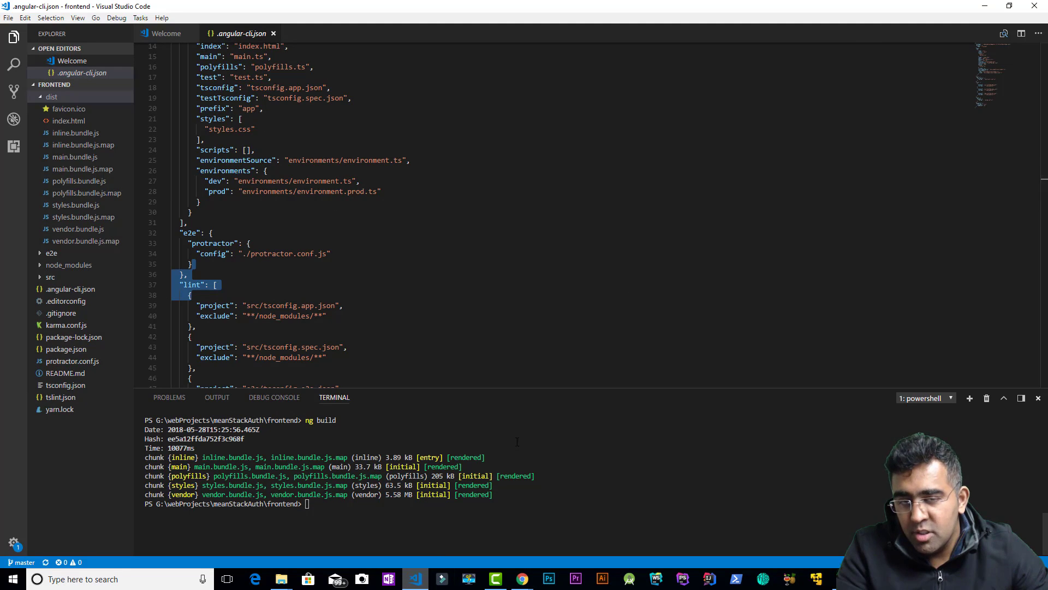
pyautogui.click(989, 7)
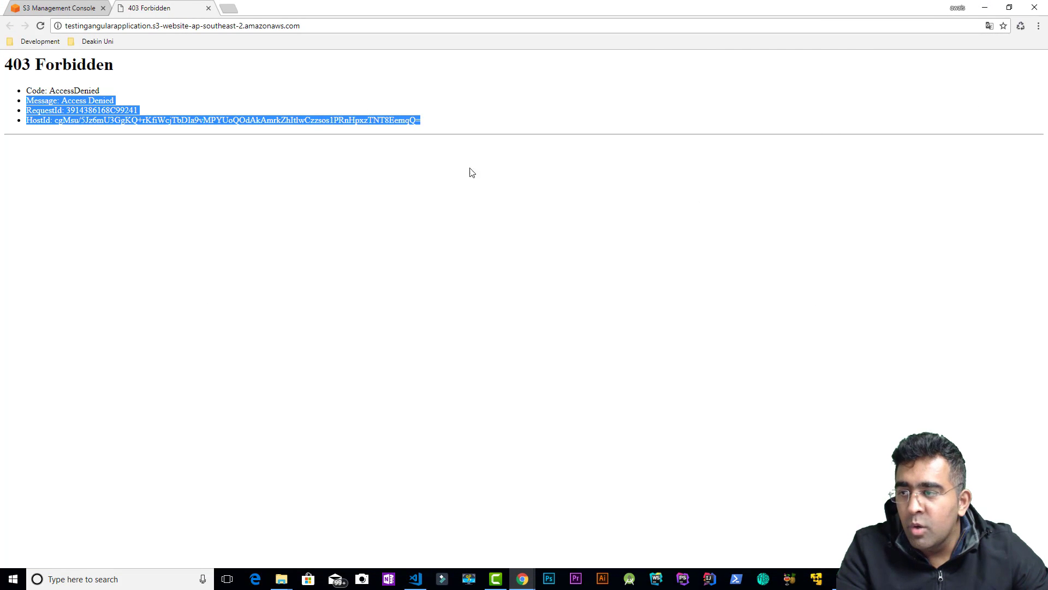
pyautogui.click(208, 9)
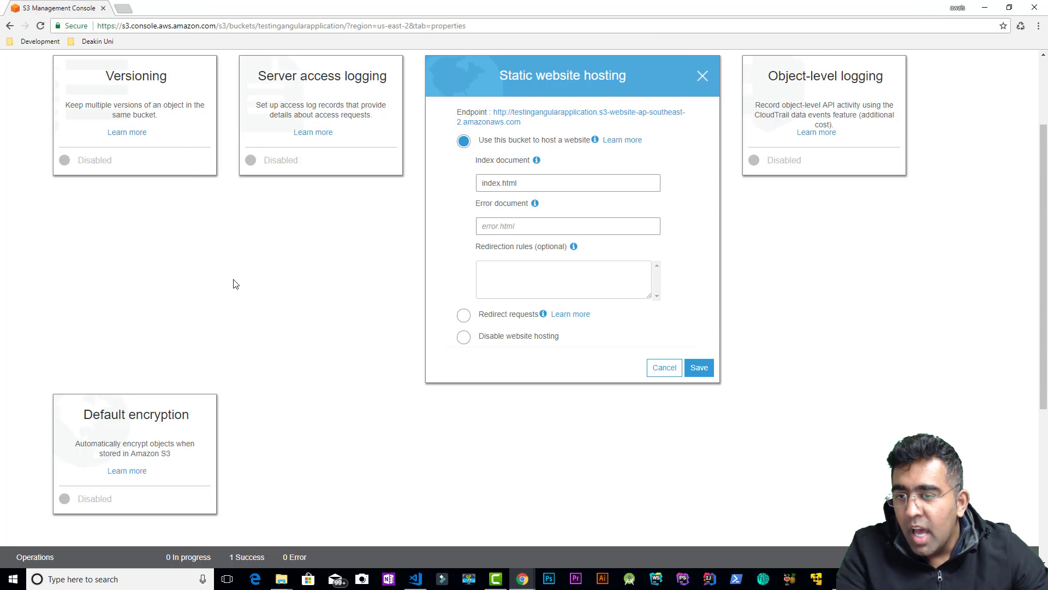
# Go to the meanregistration bucket and open the endpoint from its static website hosting settings.
pyautogui.scroll(2, 235, 283)
pyautogui.click(81, 92)
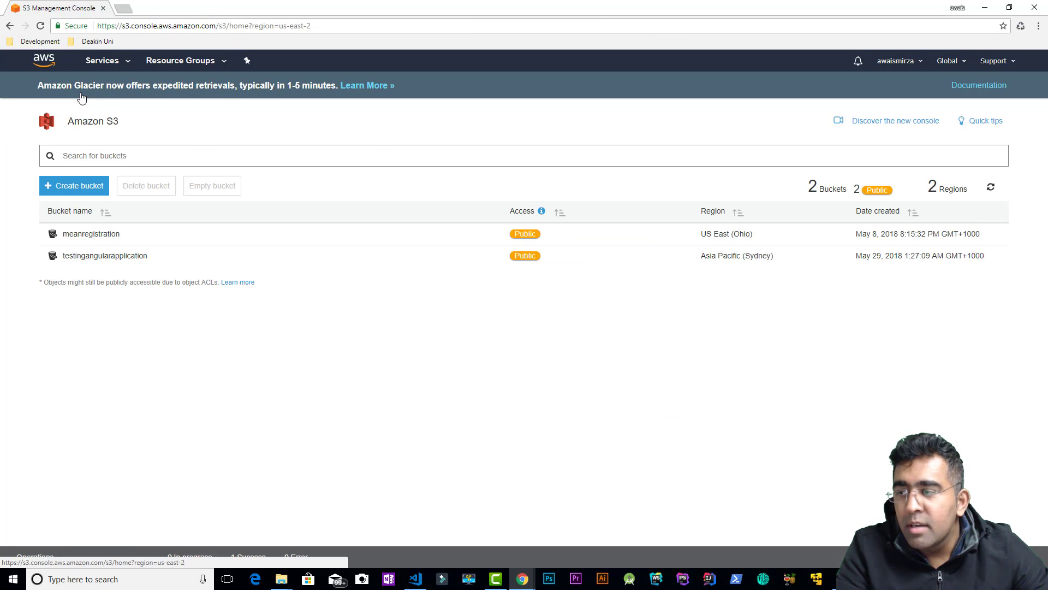
pyautogui.click(90, 235)
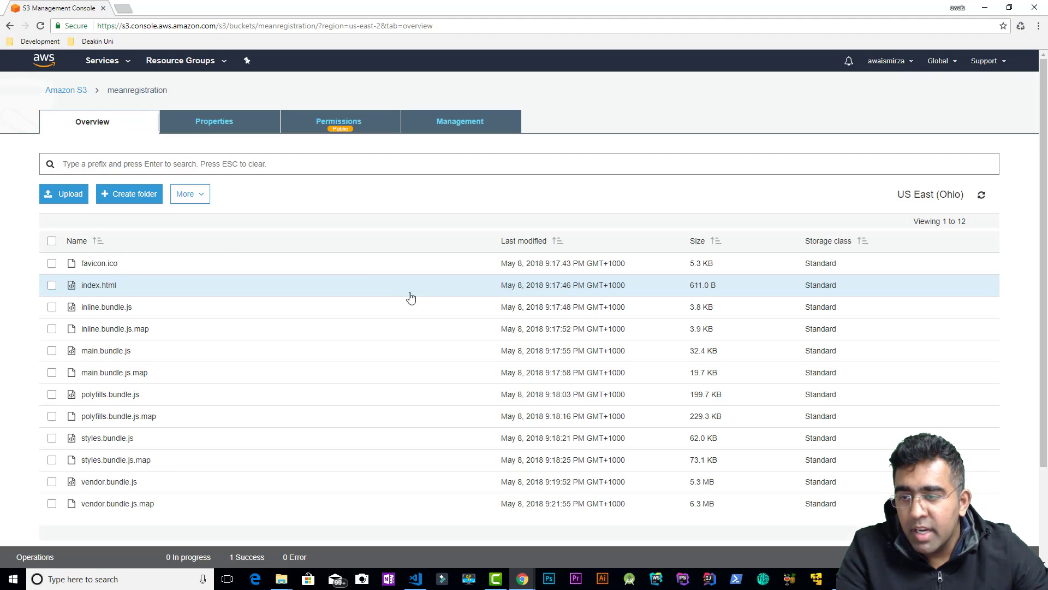
pyautogui.click(220, 129)
pyautogui.click(488, 221)
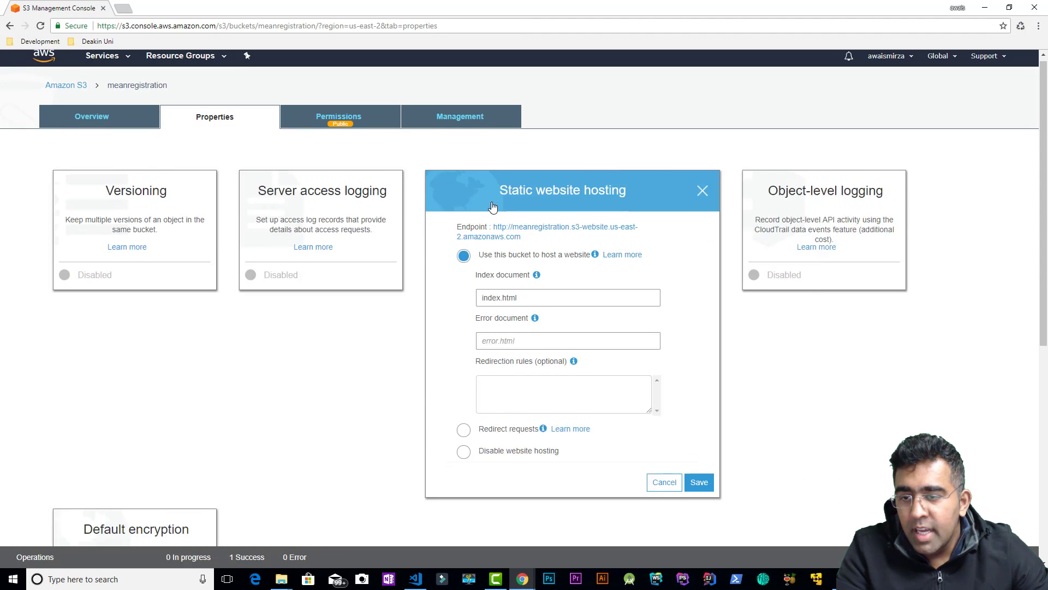
pyautogui.click(536, 116)
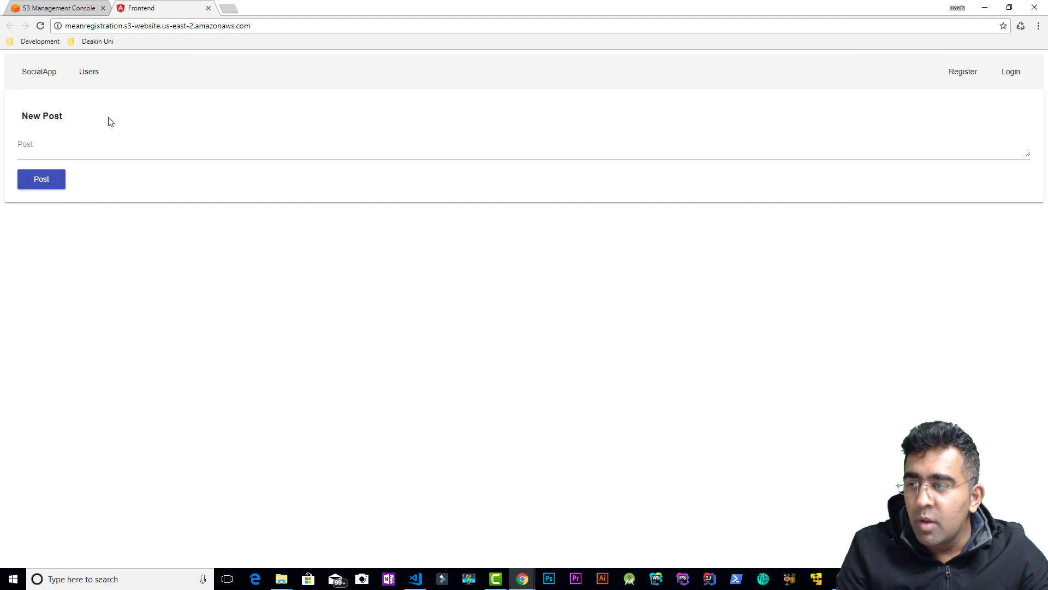
# Check the hosted site's Users, SocialApp, Register and Login pages.
pyautogui.click(73, 82)
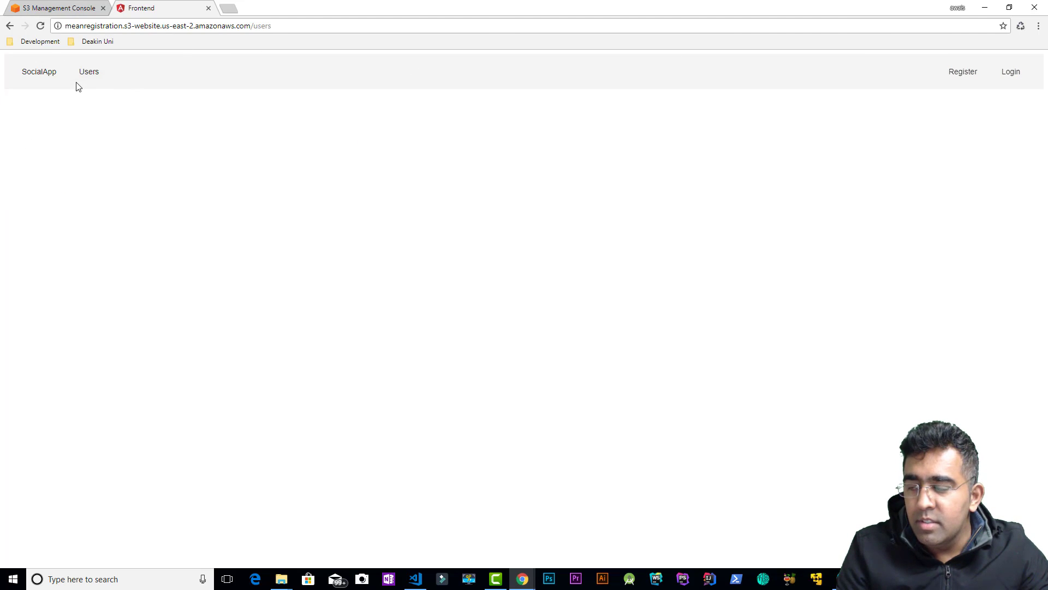
pyautogui.click(35, 80)
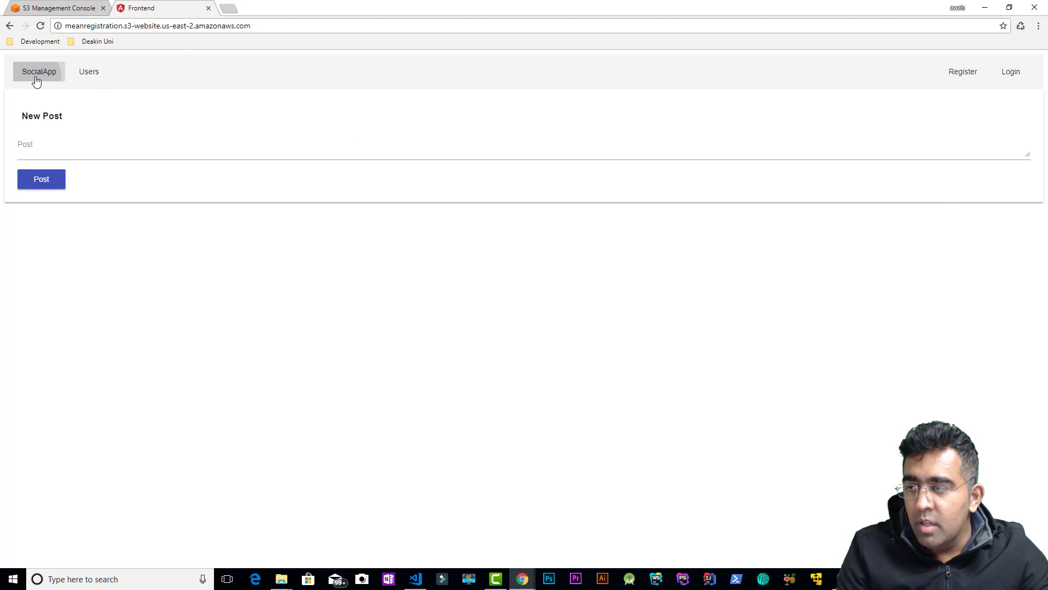
pyautogui.click(970, 73)
pyautogui.click(1008, 73)
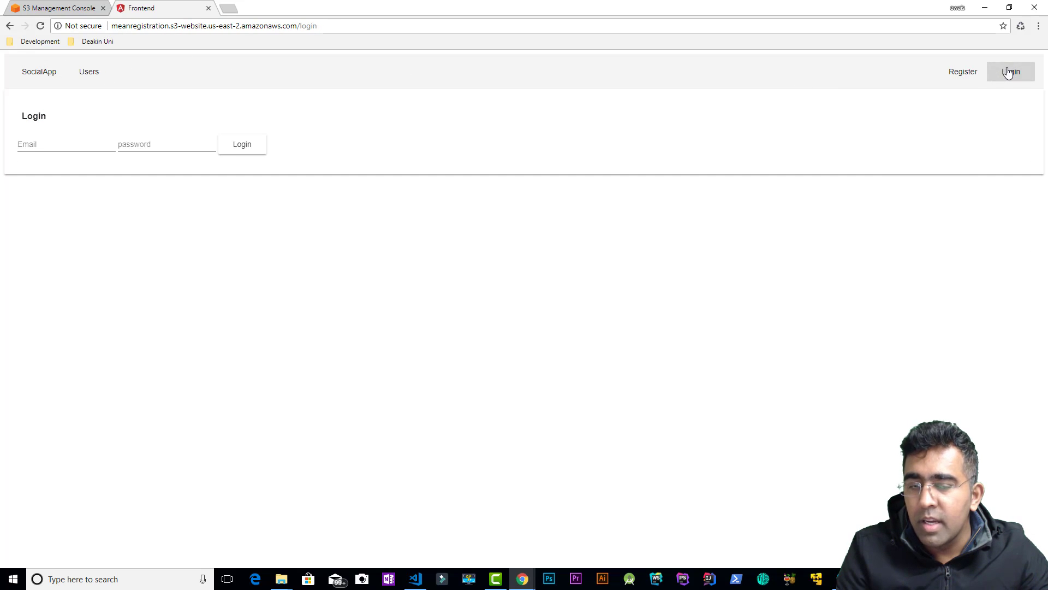
pyautogui.click(977, 77)
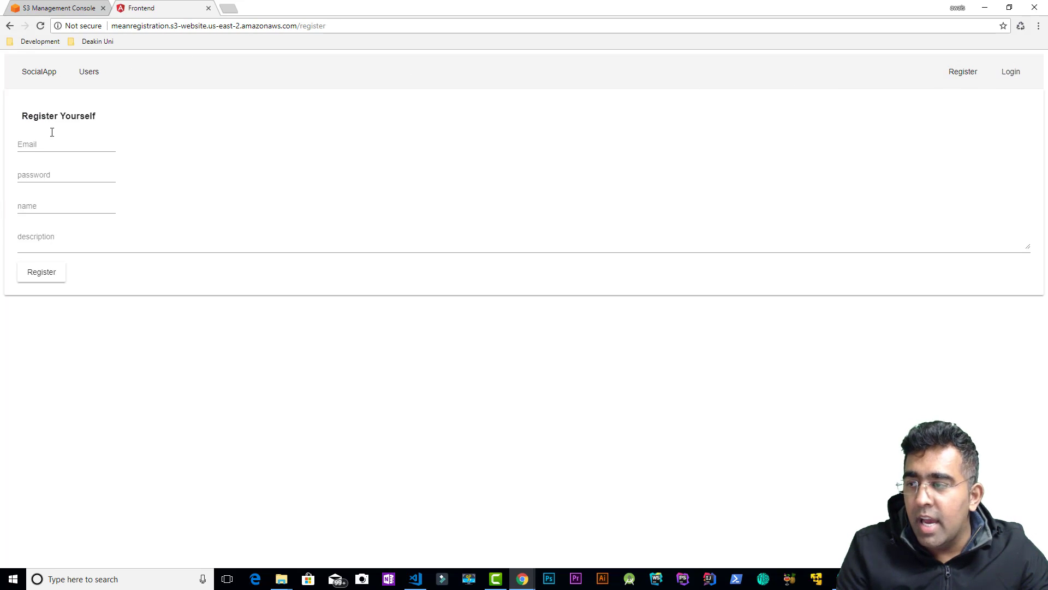
# View the profiles of Test and New User from the site's user list, and return to the S3 console.
pyautogui.click(88, 79)
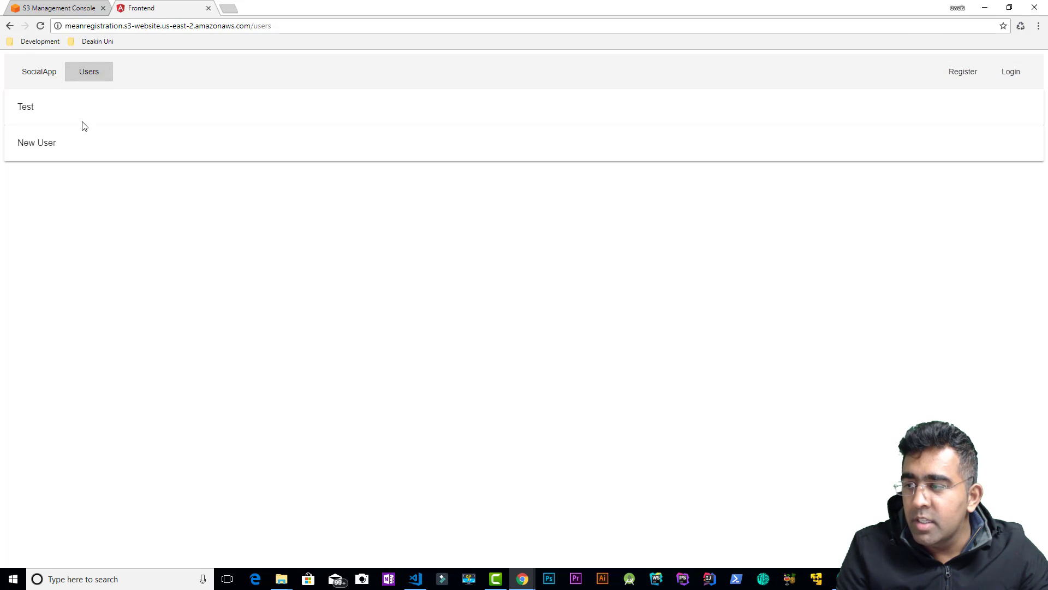
pyautogui.click(28, 105)
pyautogui.click(89, 75)
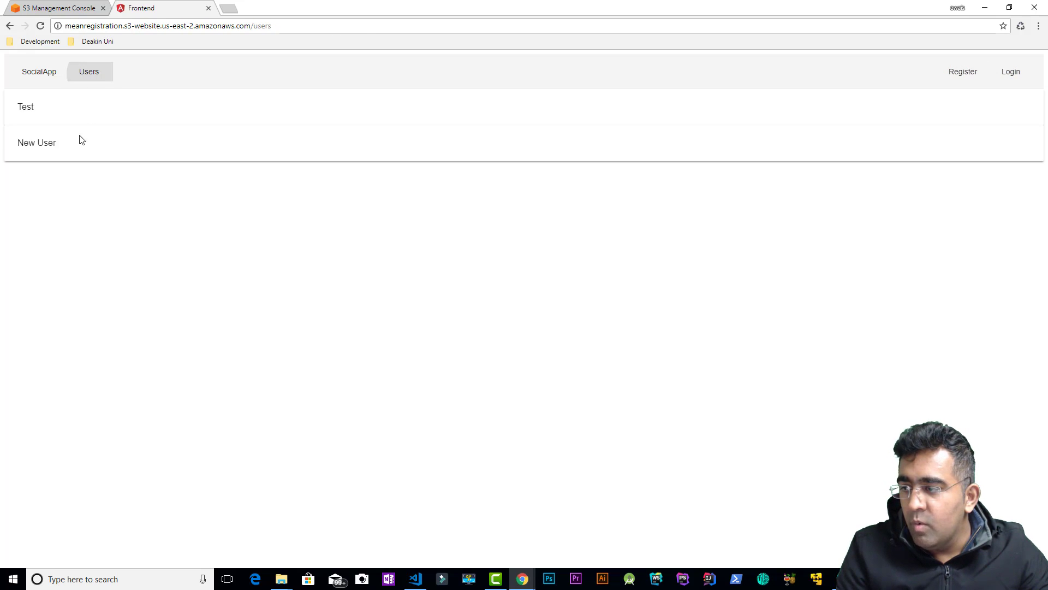
pyautogui.click(80, 141)
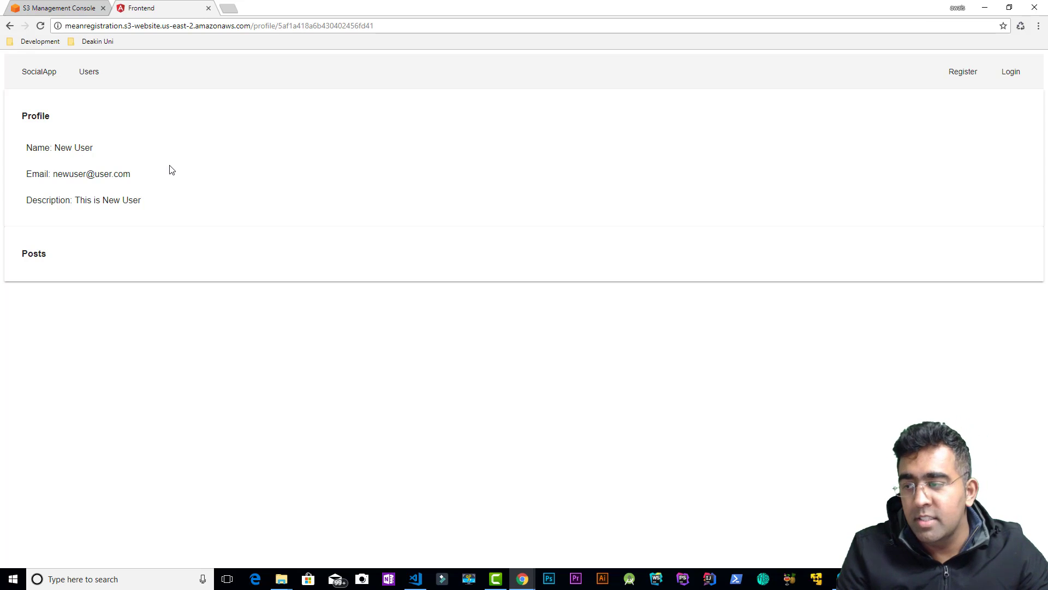
pyautogui.click(82, 8)
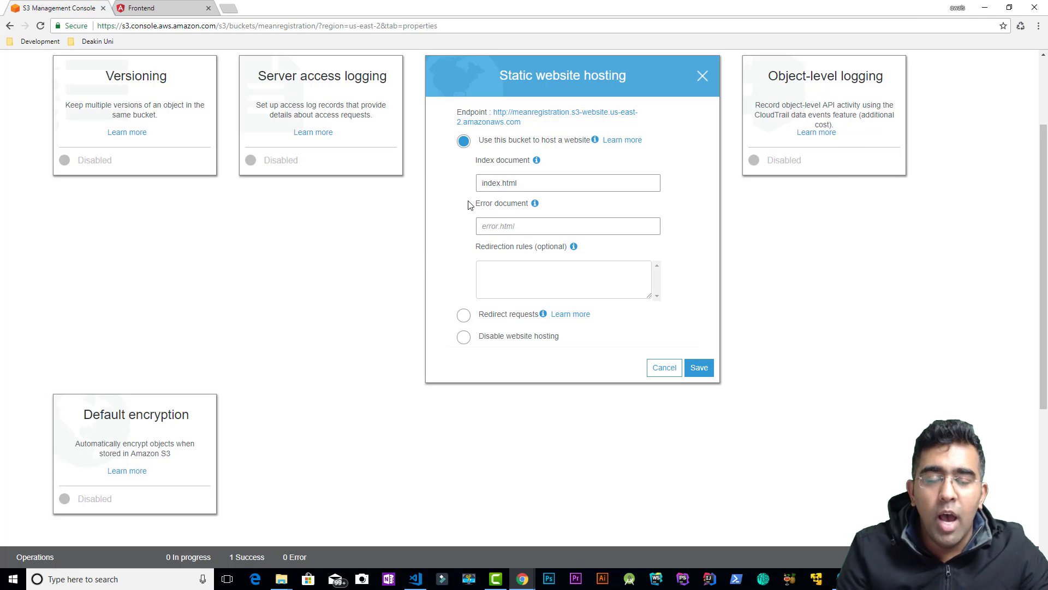